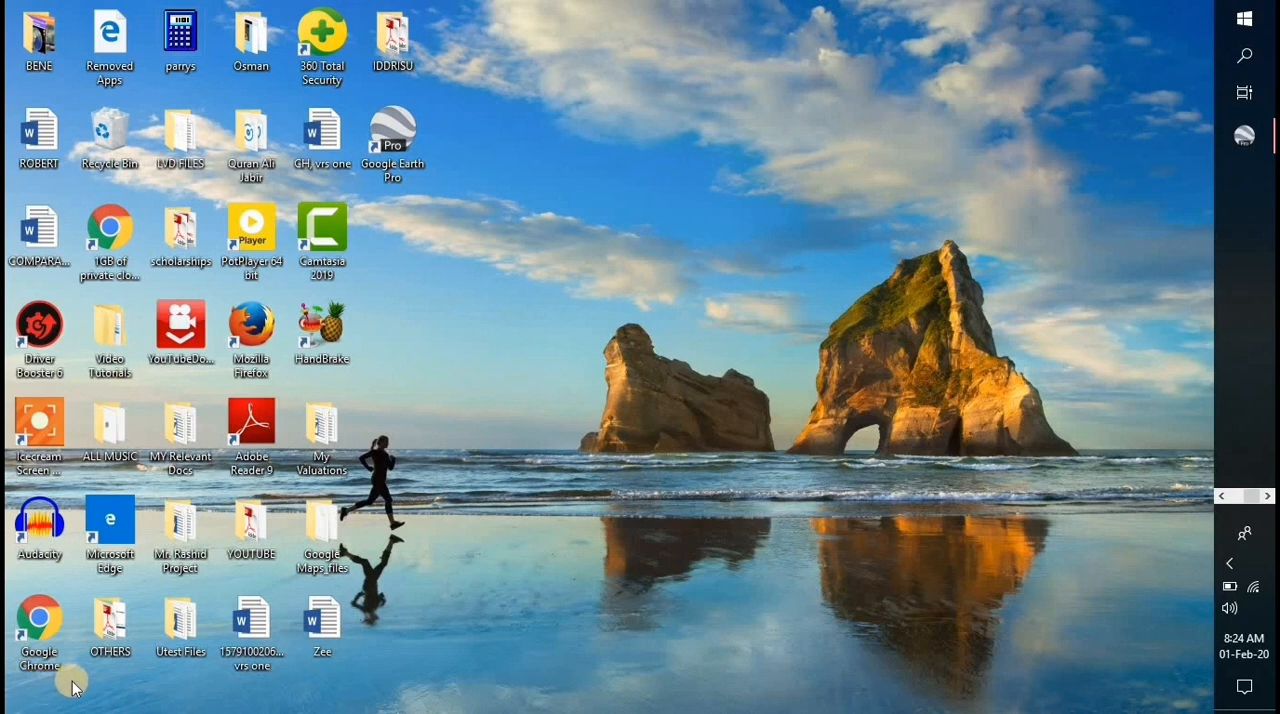
- Switch to Google Earth Pro and zoom the globe out and back in over Africa
click(1249, 145)
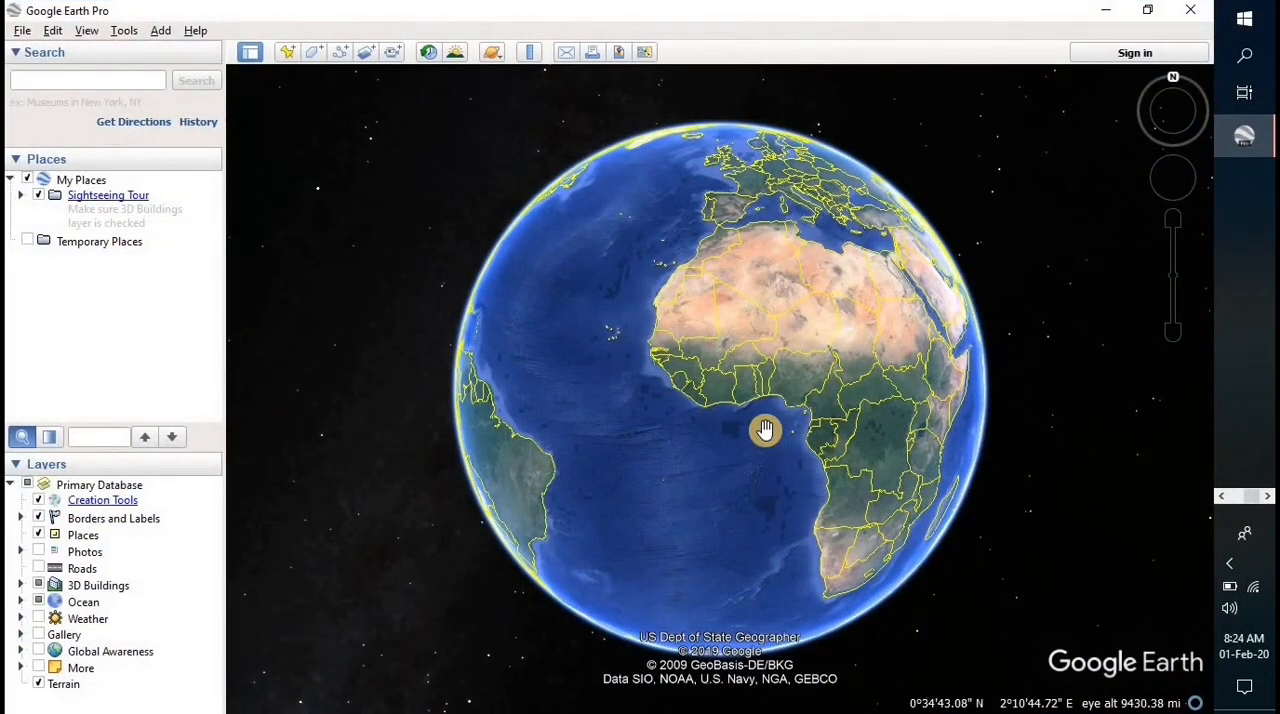
scroll(889, 337, down, 2)
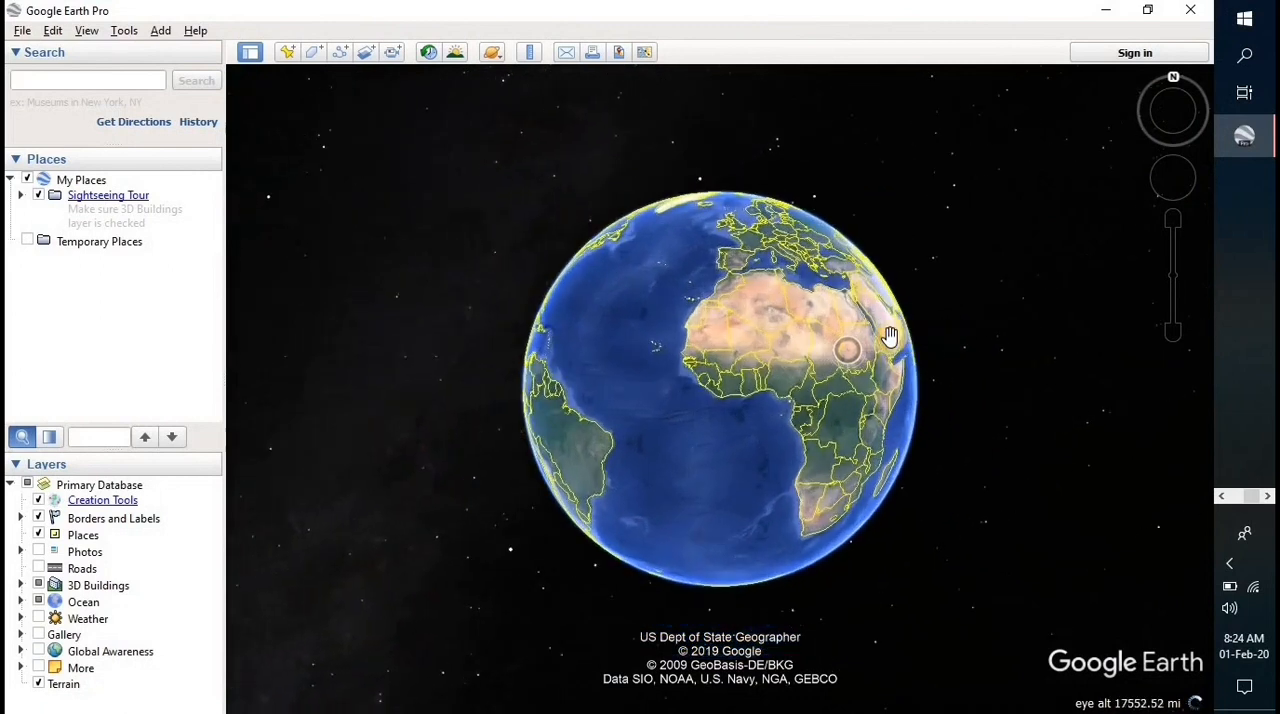
scroll(889, 337, up, 3)
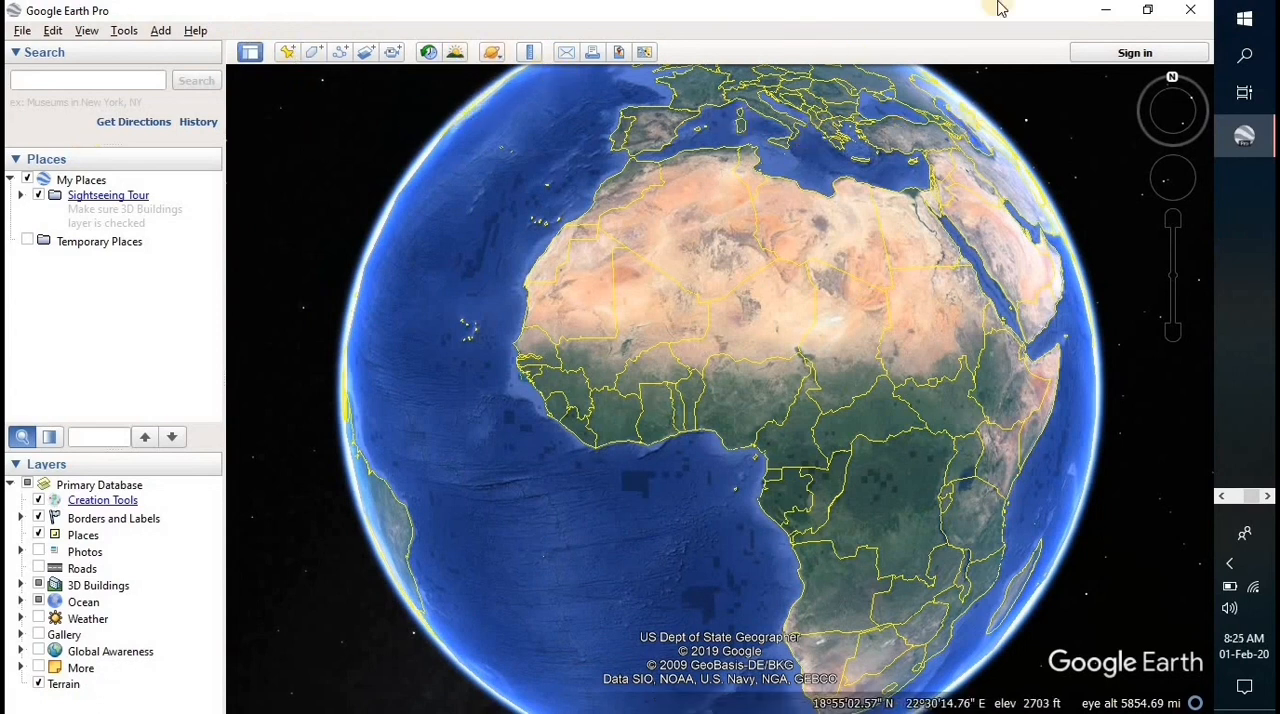
- Rotate the globe counterclockwise away from north, pan it sideways, and zoom out until the whole Earth fits in view
mouse_move(1170, 90)
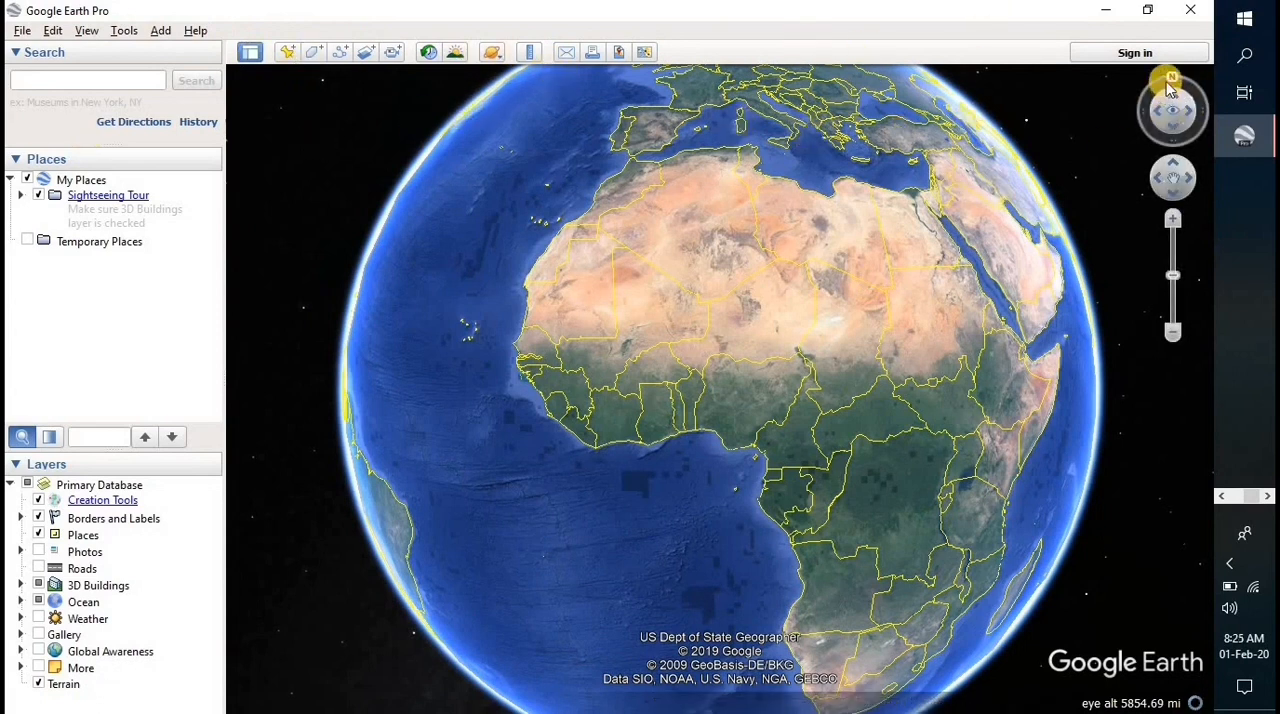
mouse_move(1170, 88)
mouse_down()
mouse_move(1143, 100)
mouse_move(1168, 145)
mouse_move(1195, 110)
mouse_move(1154, 80)
mouse_move(1109, 117)
mouse_move(1160, 148)
mouse_move(1192, 122)
mouse_move(1128, 86)
mouse_move(1143, 96)
mouse_up()
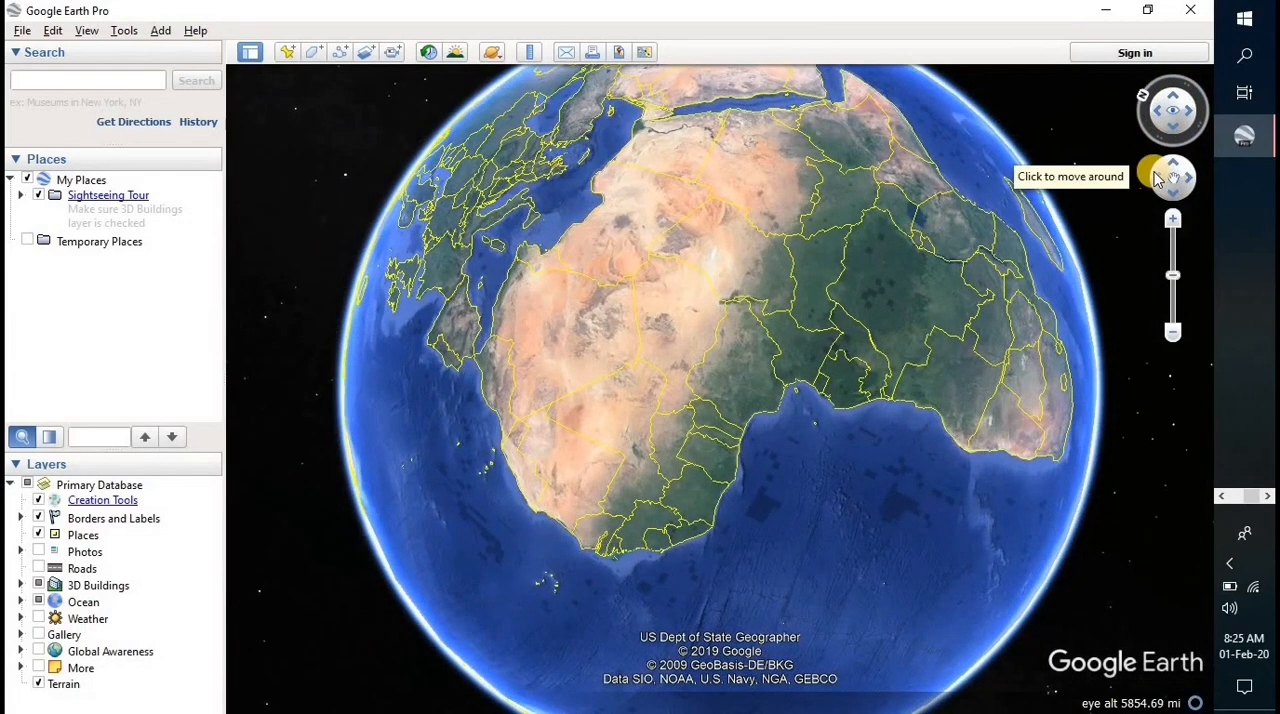
click(1157, 177)
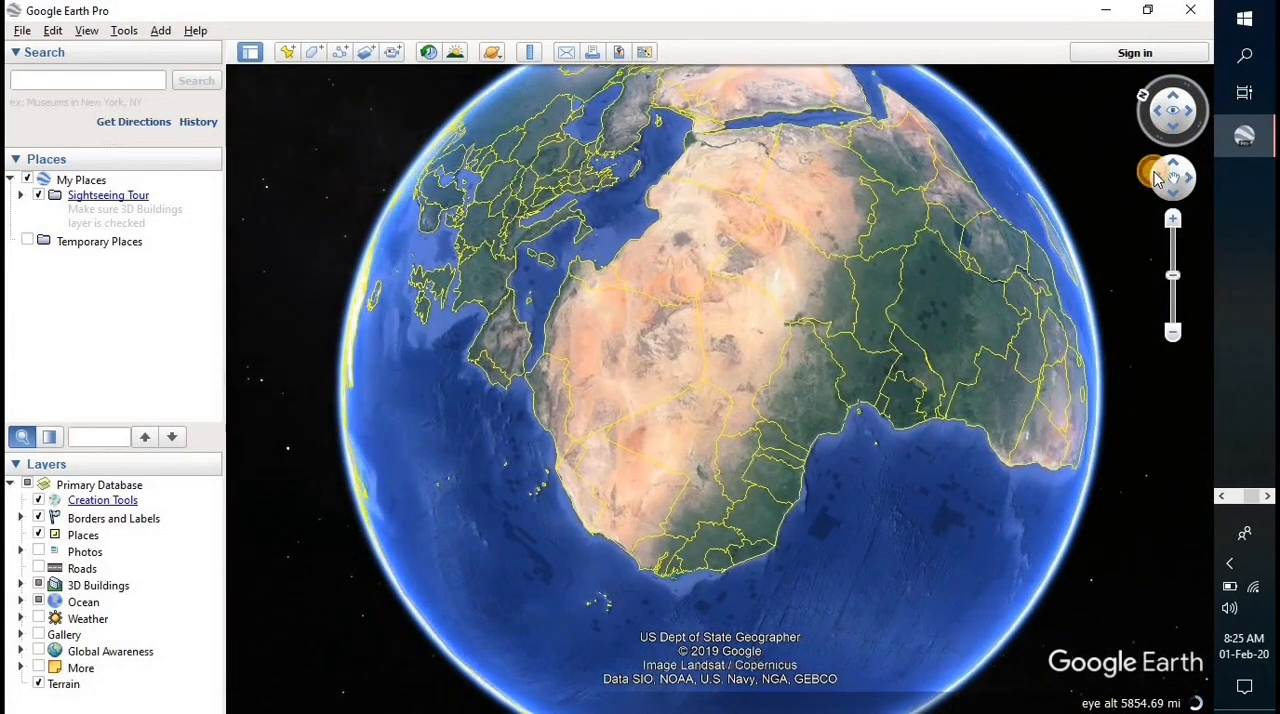
click(1155, 177)
click(1185, 181)
click(1175, 190)
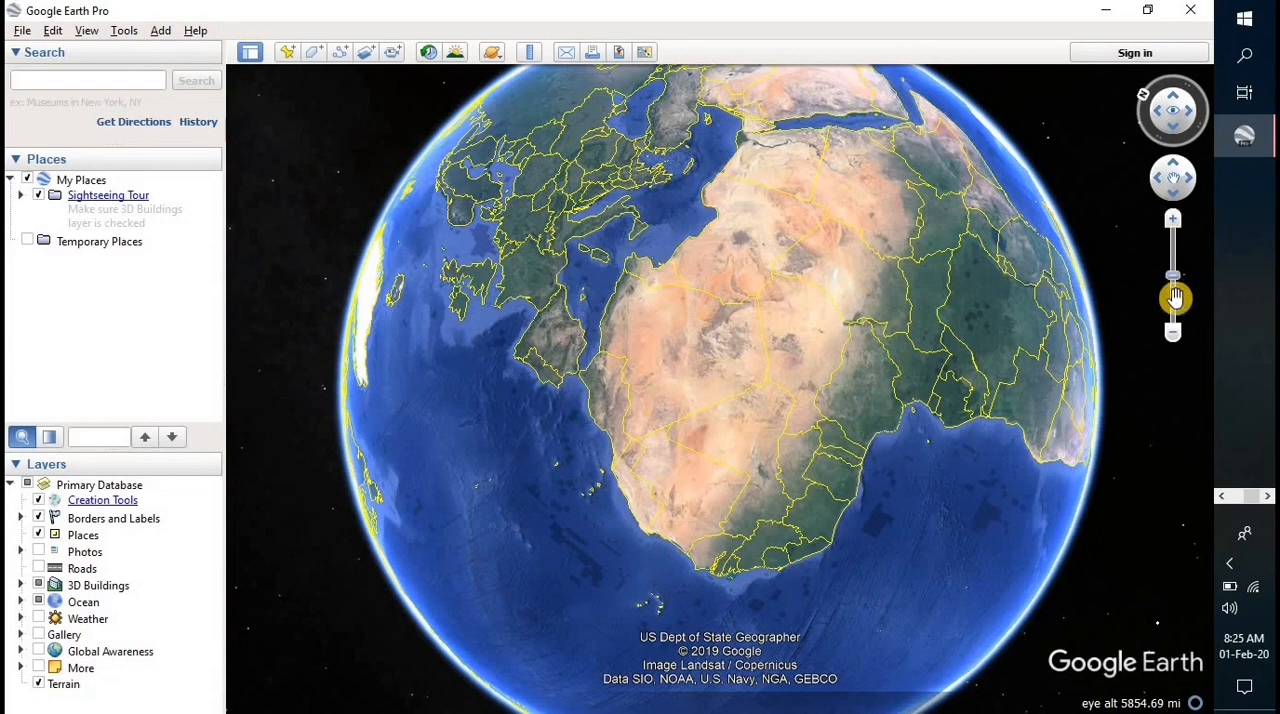
click(1171, 331)
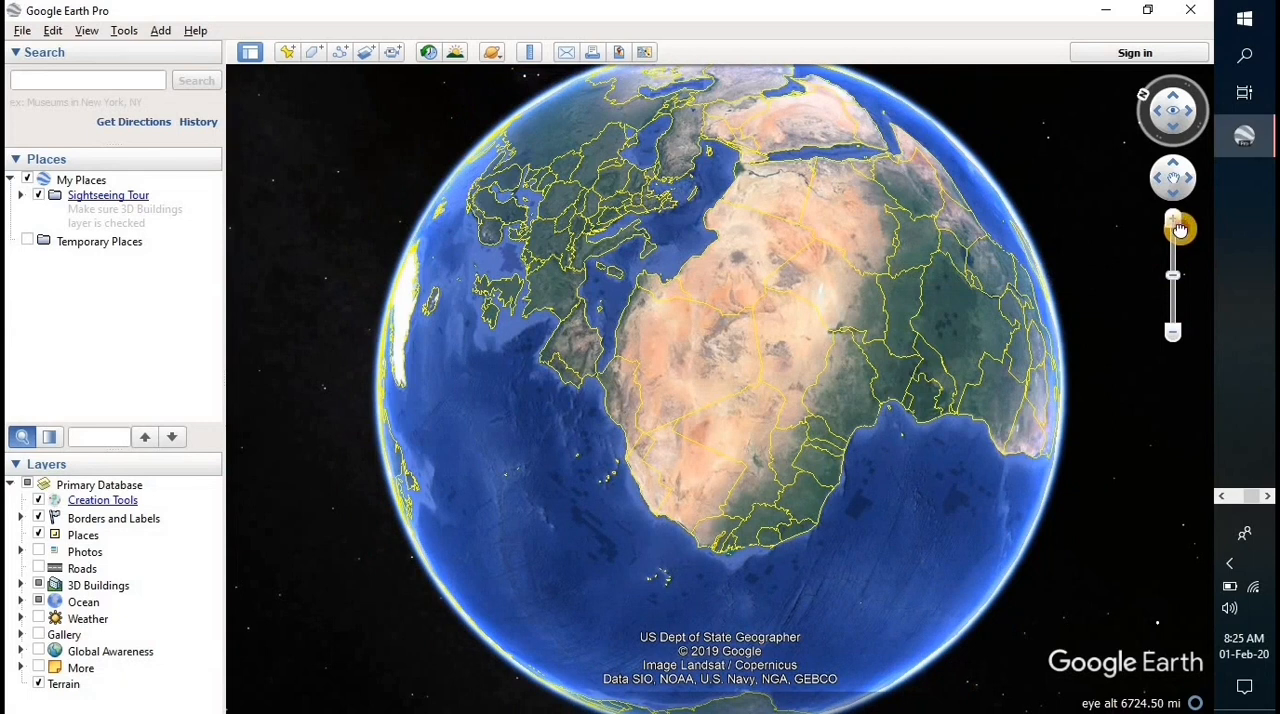
click(1174, 340)
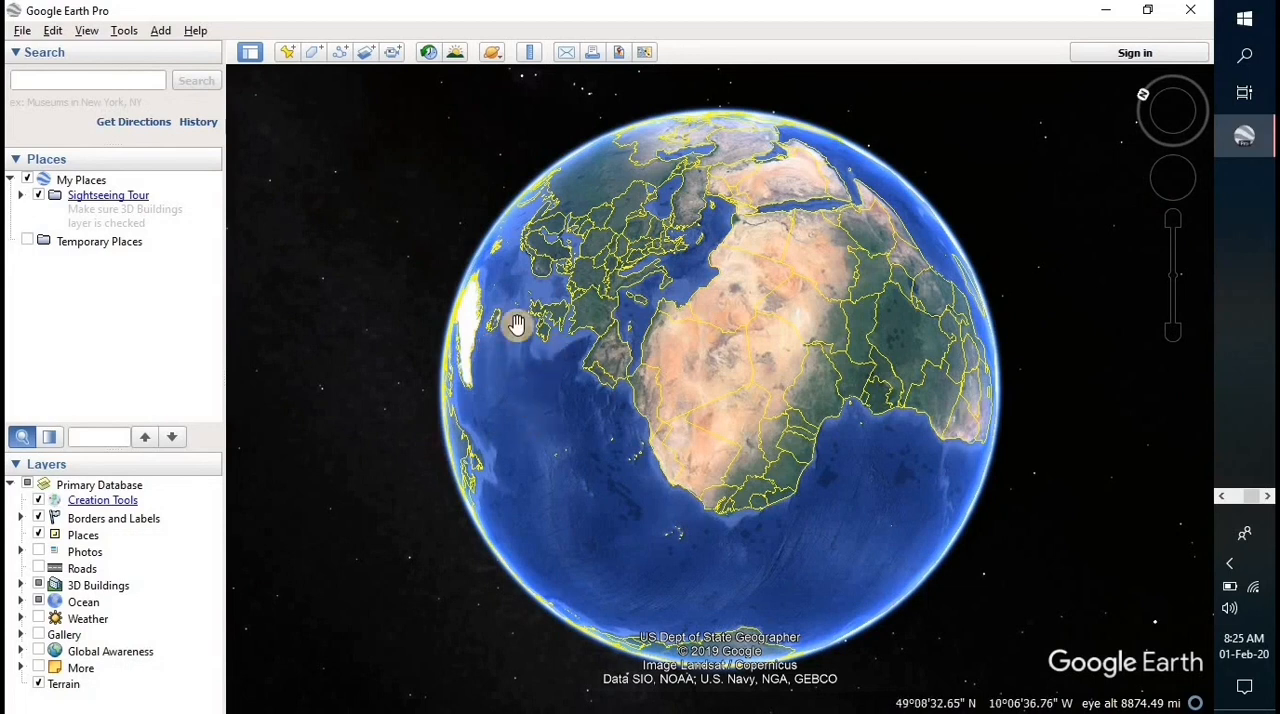
- Search for "Airport Wa, Ghana" and inspect the airport's runway and surroundings up close
click(106, 78)
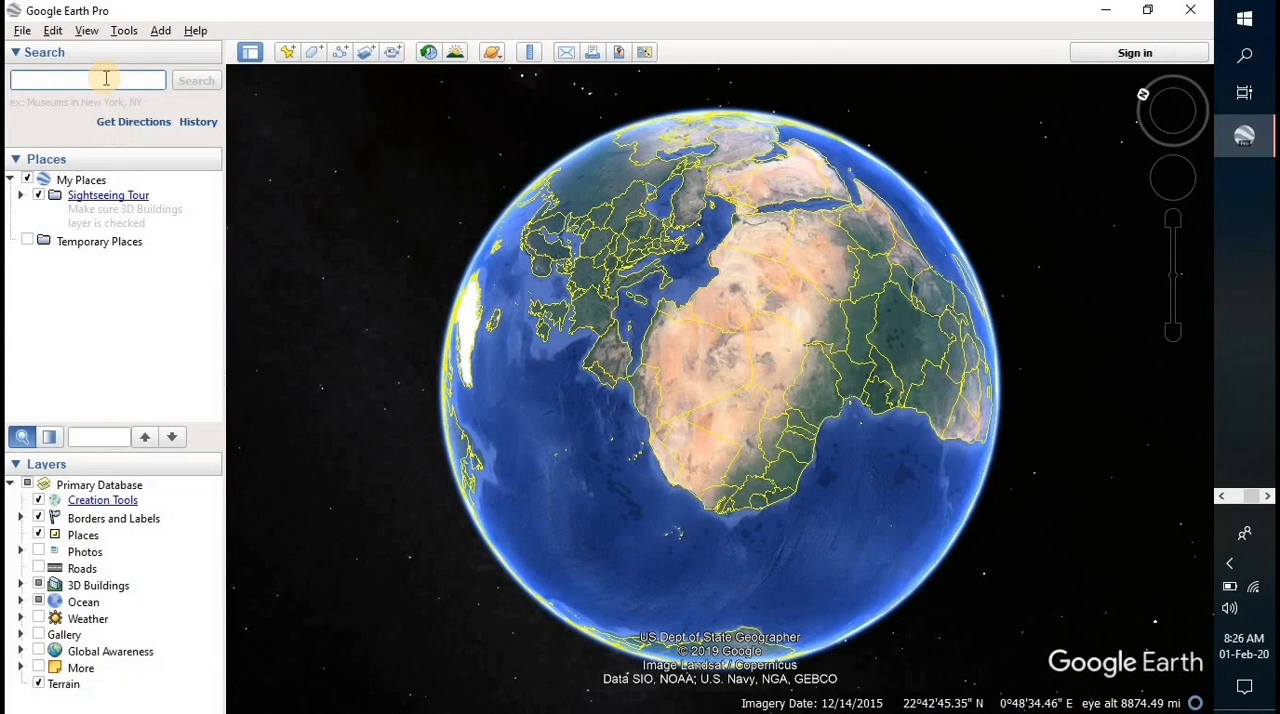
text(Airpoe)
key(BackSpace)
text(rt Wa, )
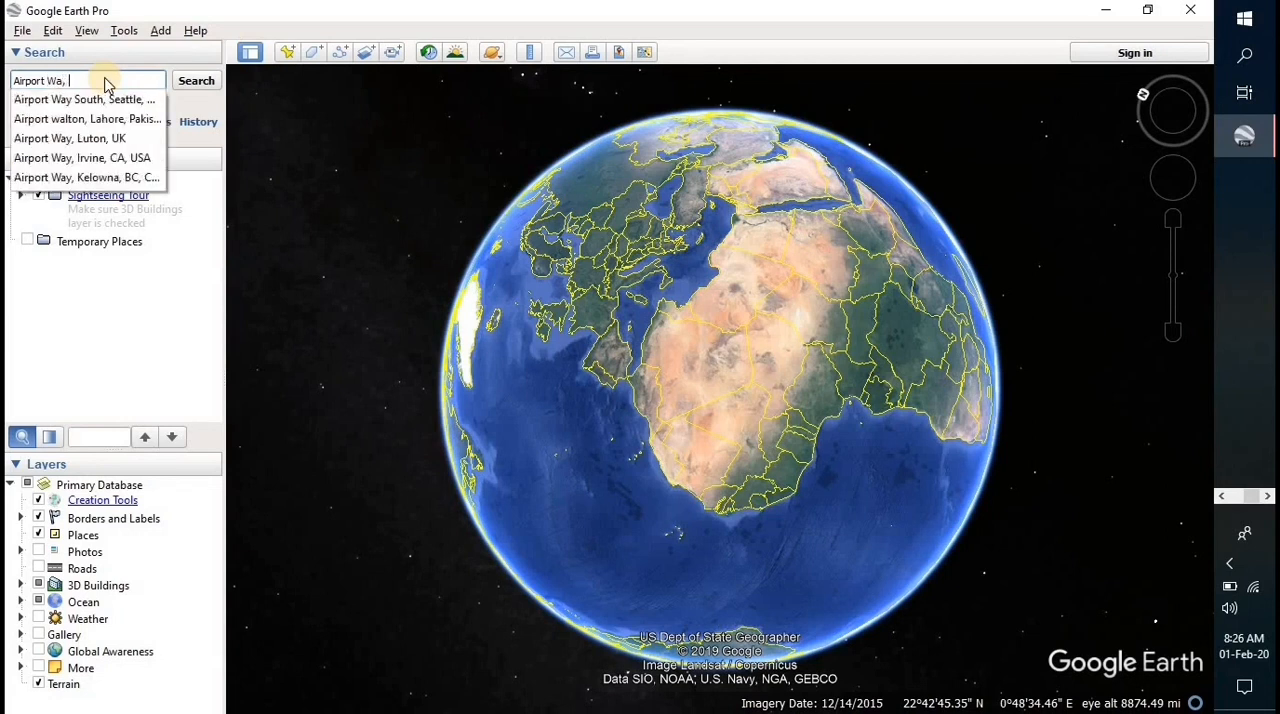
text(Ghana)
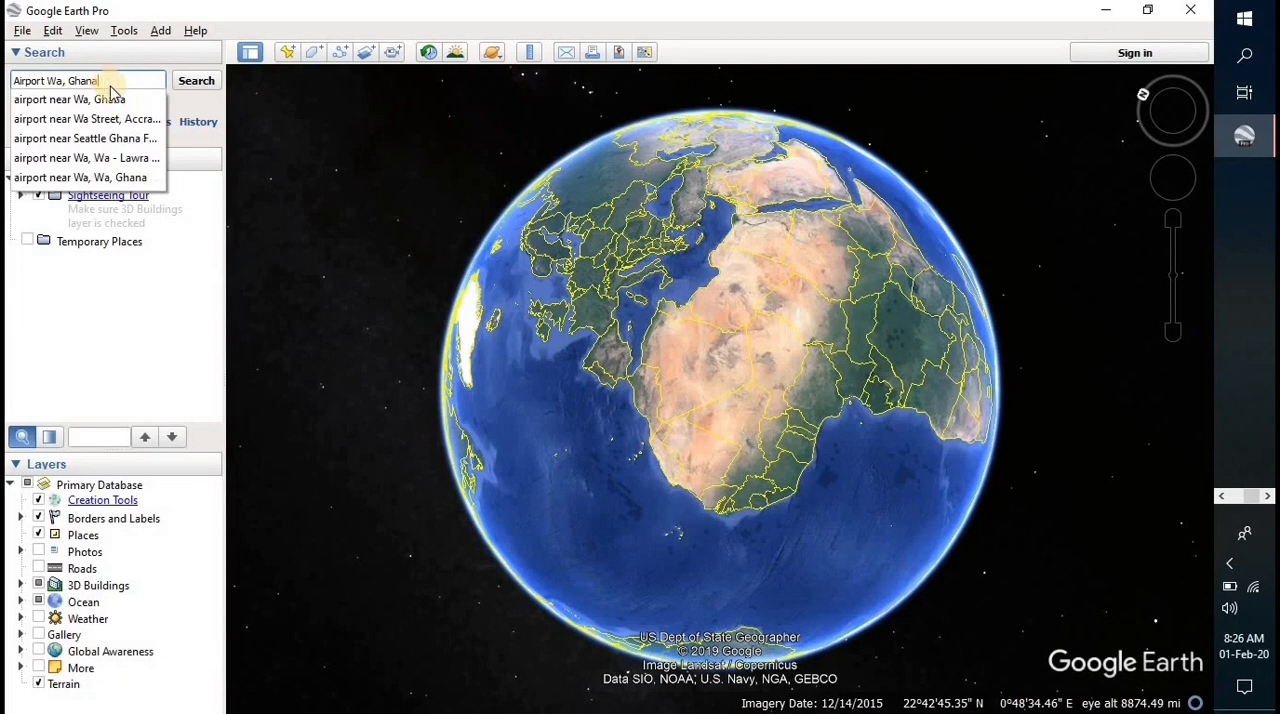
click(190, 82)
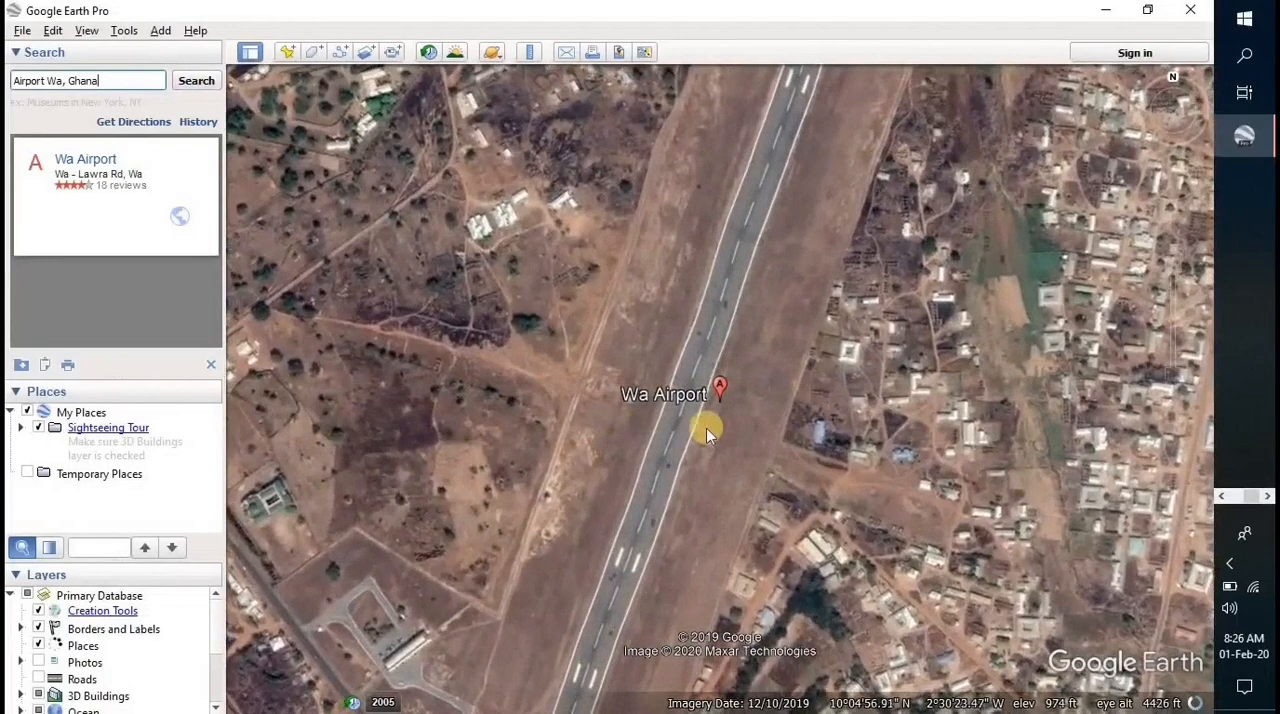
scroll(706, 428, up, 3)
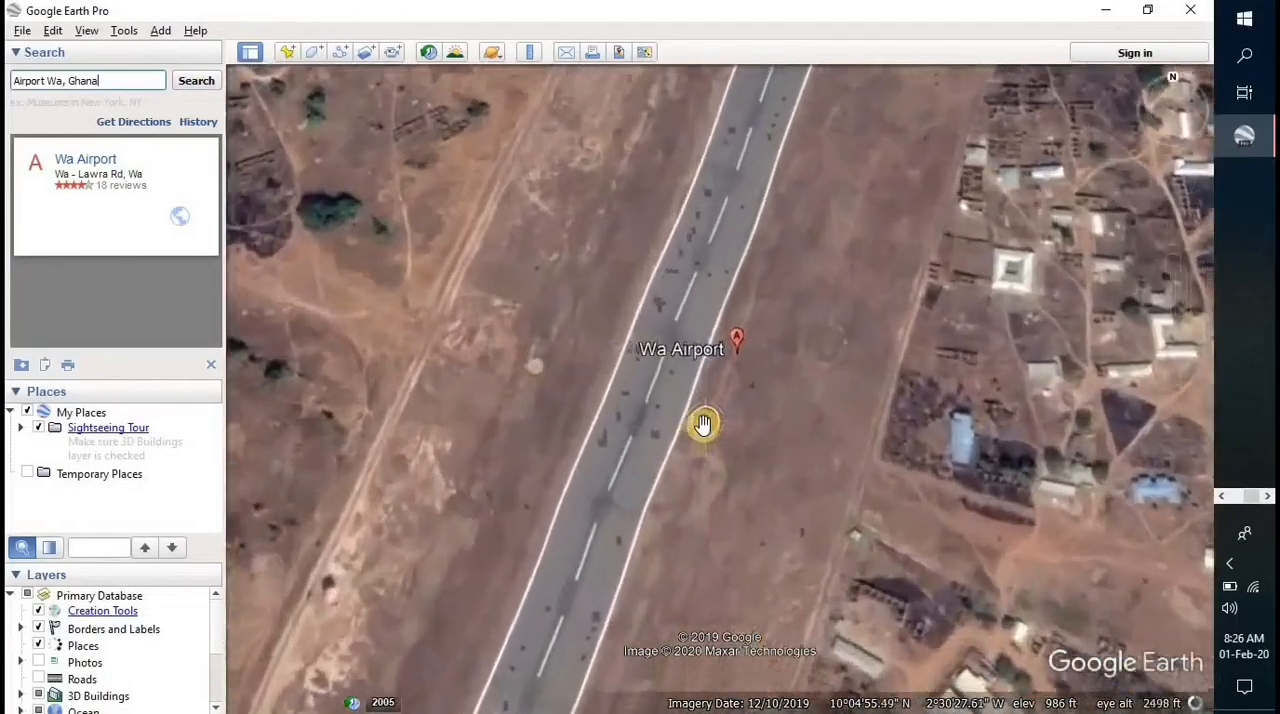
scroll(703, 425, down, 3)
scroll(702, 425, up, 3)
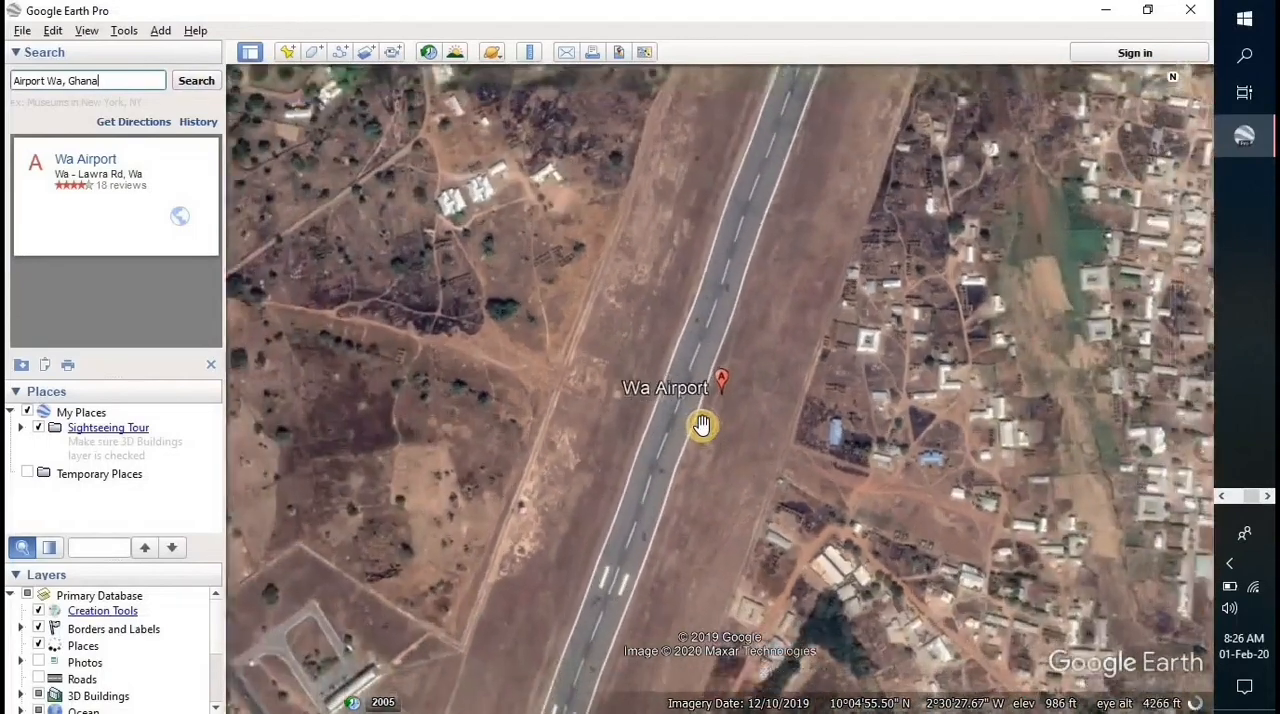
scroll(702, 425, down, 2)
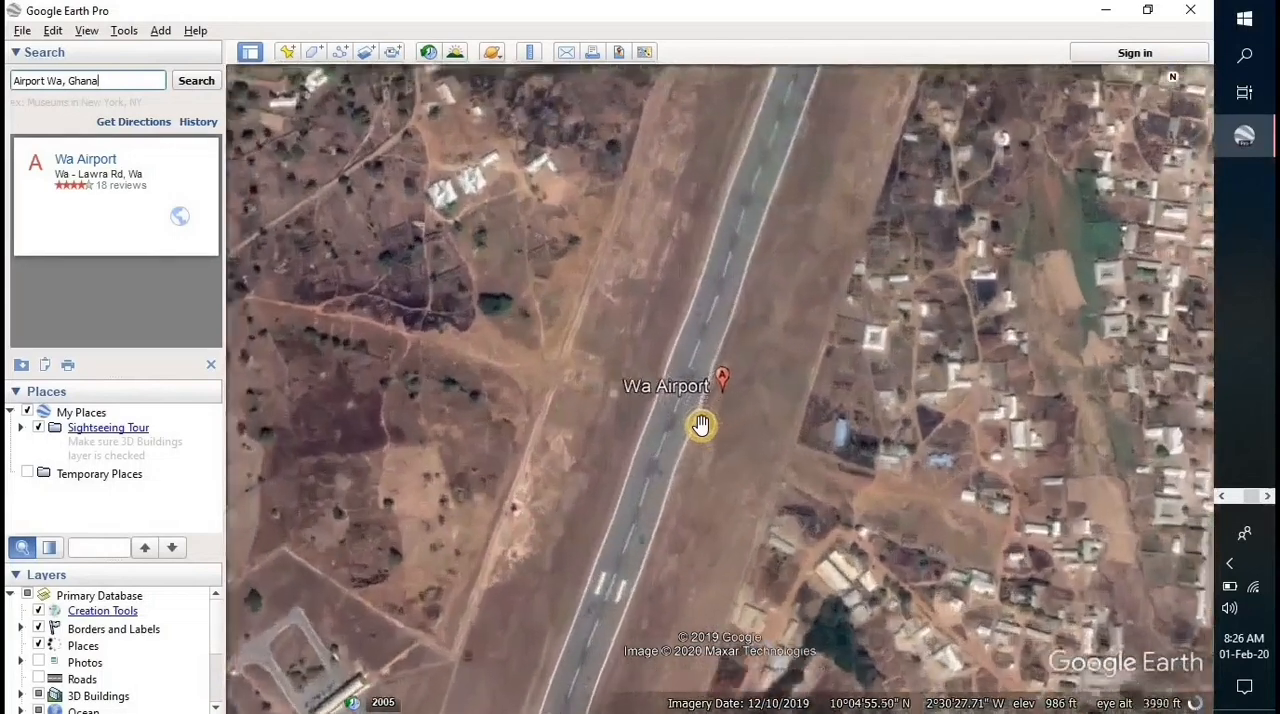
scroll(700, 425, up, 1)
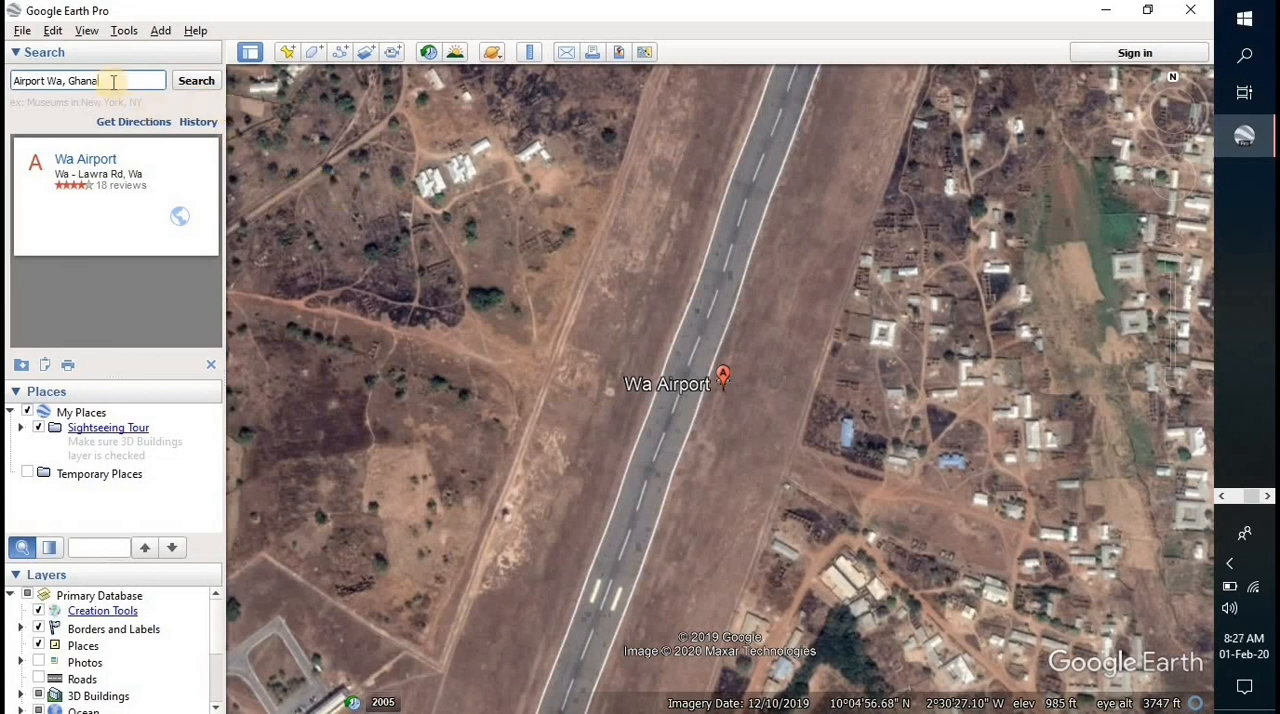
drag(100, 81, 10, 100)
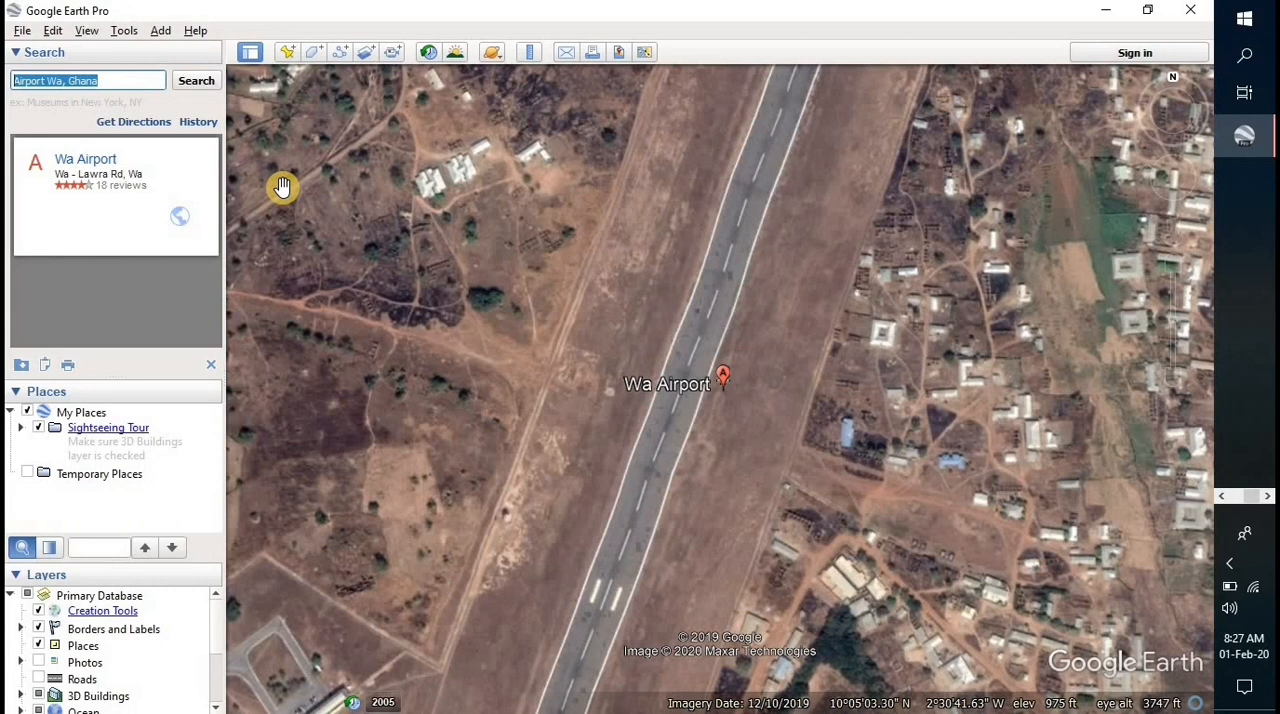
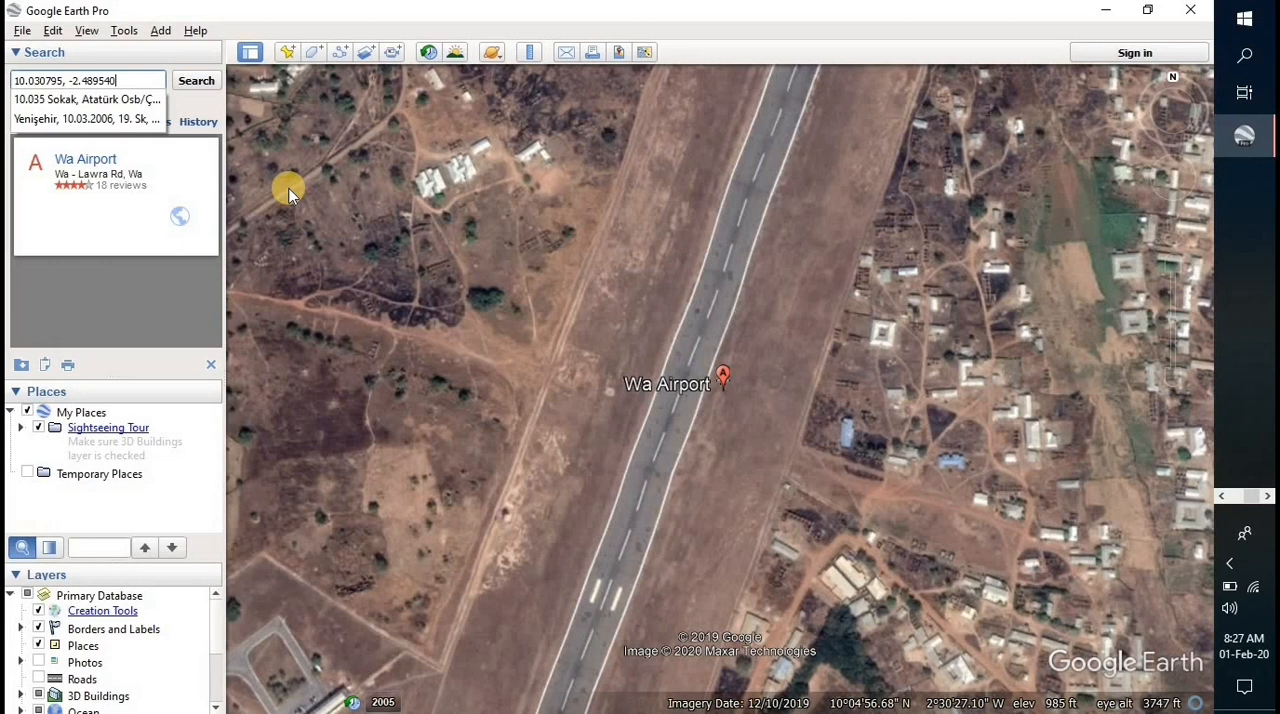
click(197, 87)
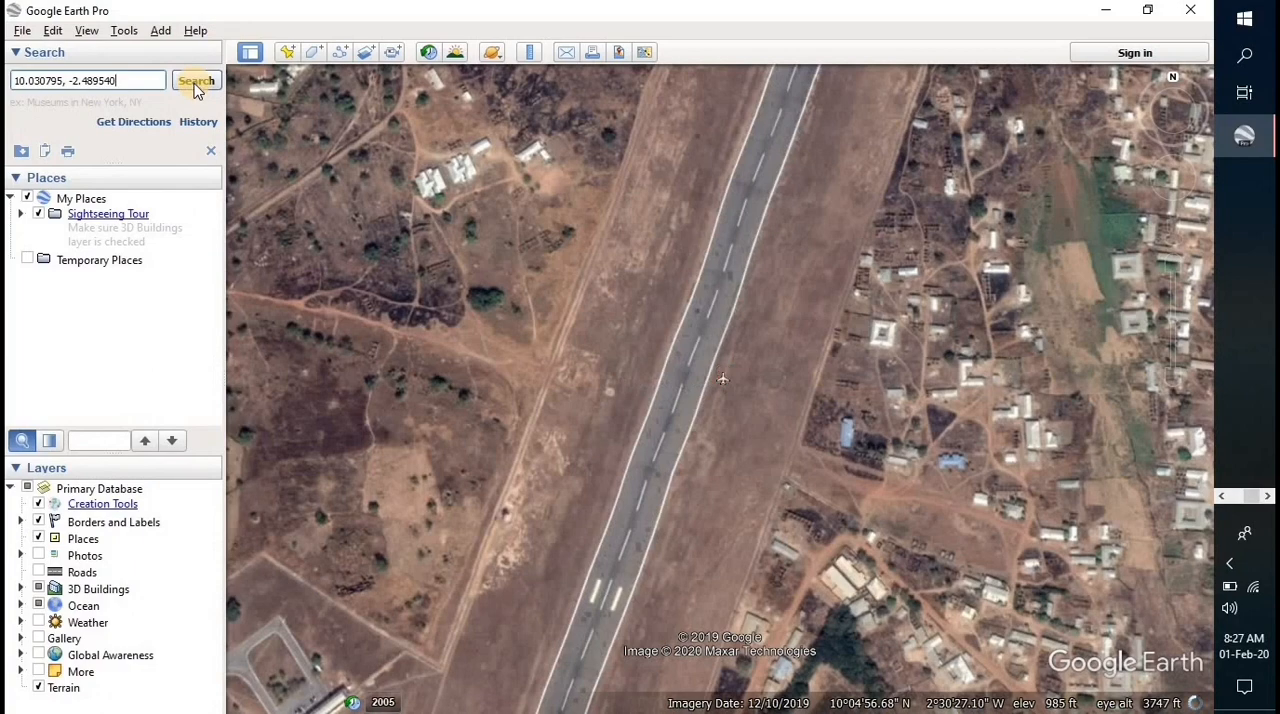
click(197, 88)
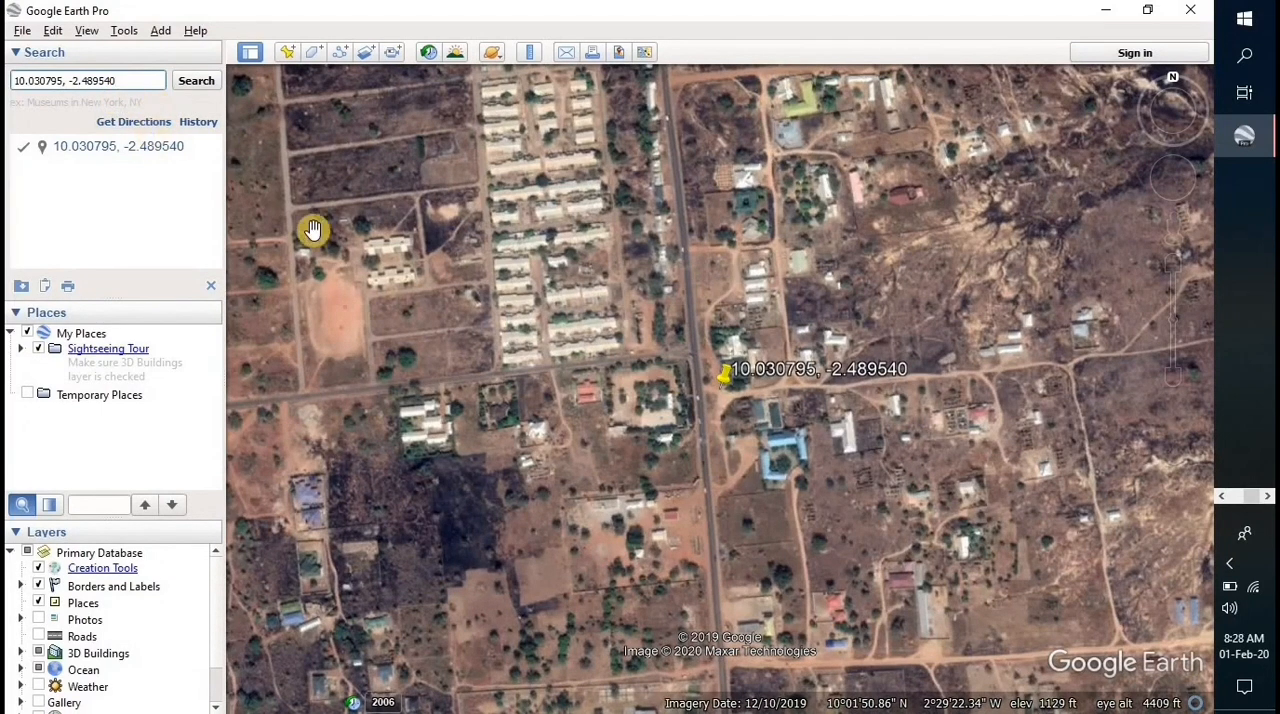
- Examine the buildings and roads around the pin at the searched coordinates at several zoom levels
scroll(760, 398, up, 1)
scroll(760, 398, up, 3)
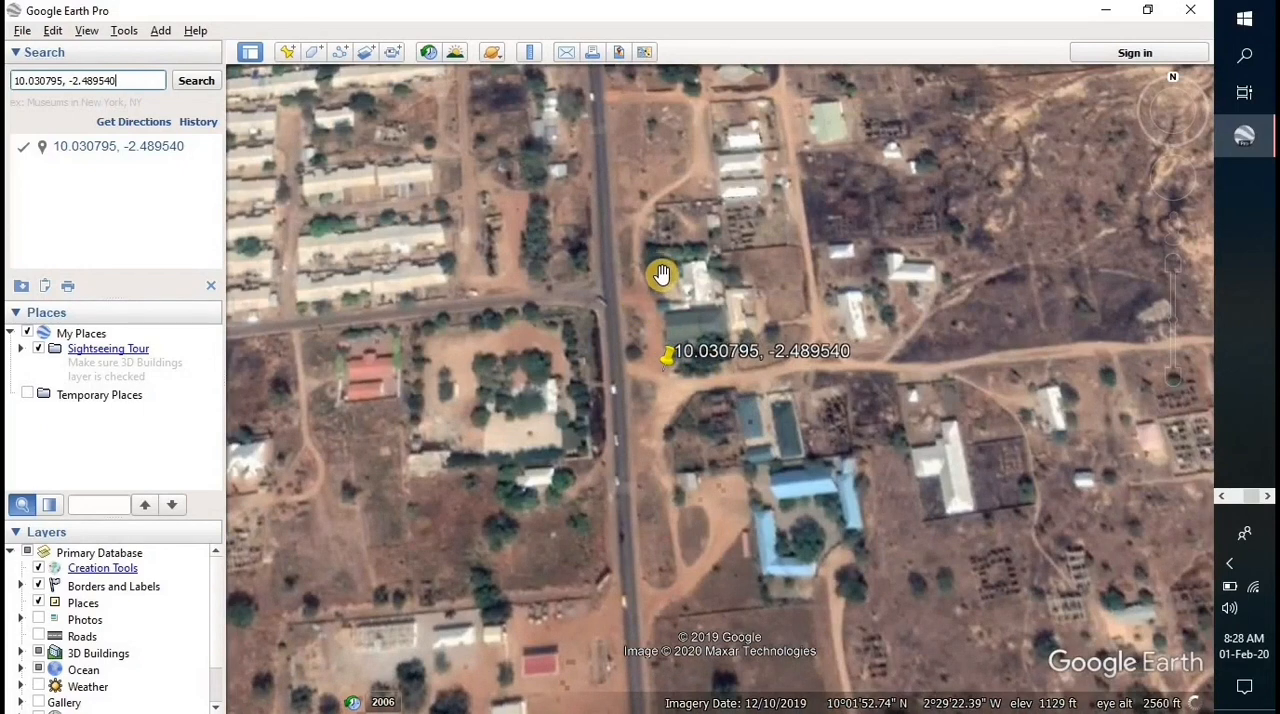
scroll(675, 338, down, 2)
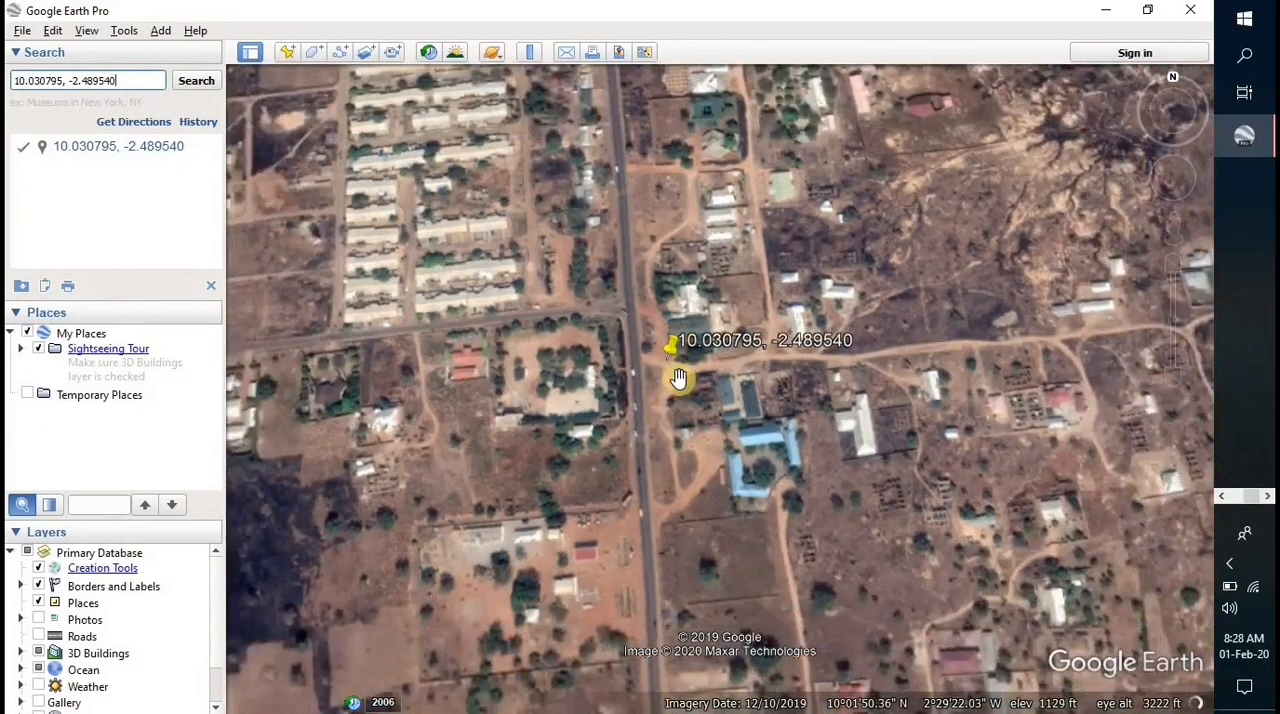
scroll(676, 371, up, 2)
scroll(675, 371, down, 1)
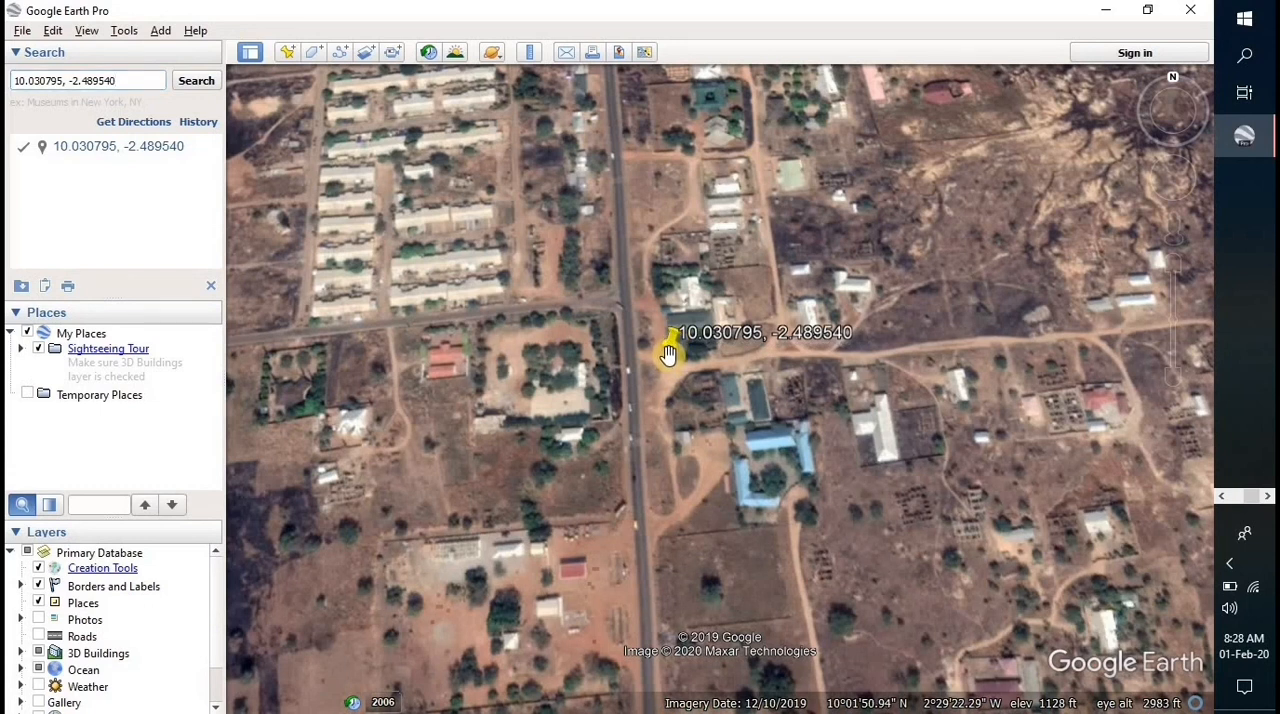
scroll(667, 350, down, 1)
scroll(668, 343, down, 1)
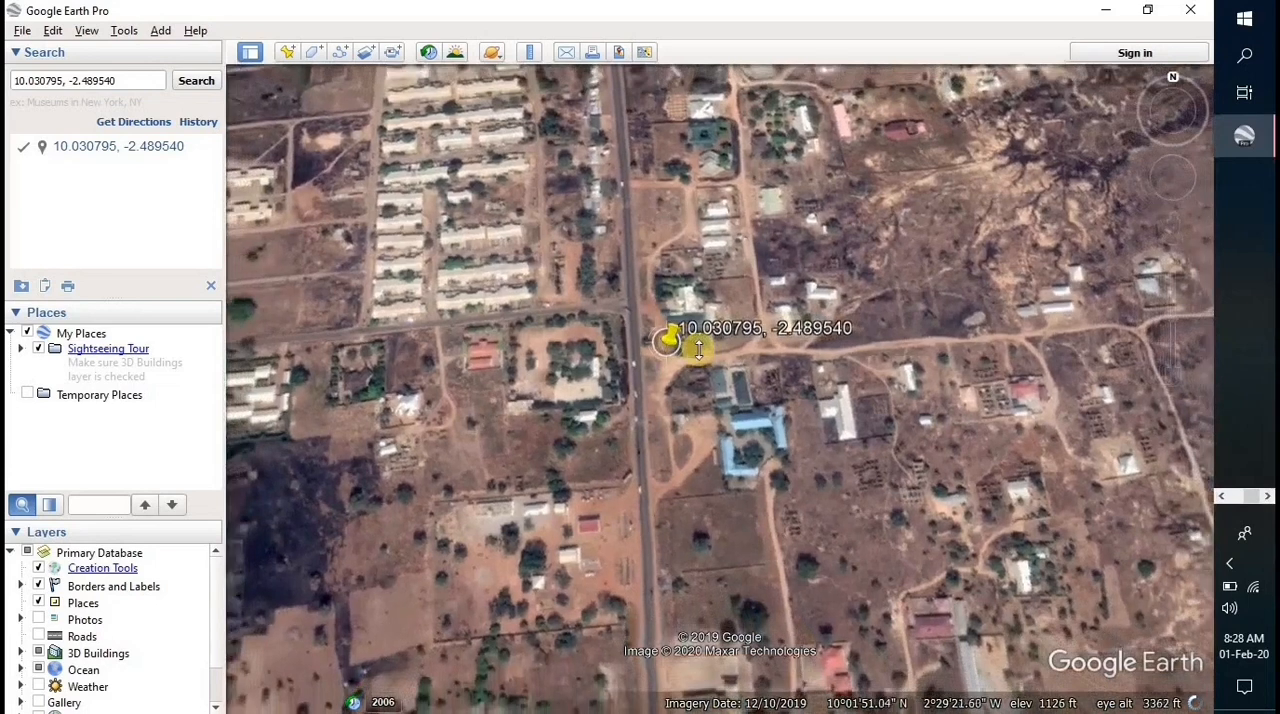
scroll(700, 345, up, 2)
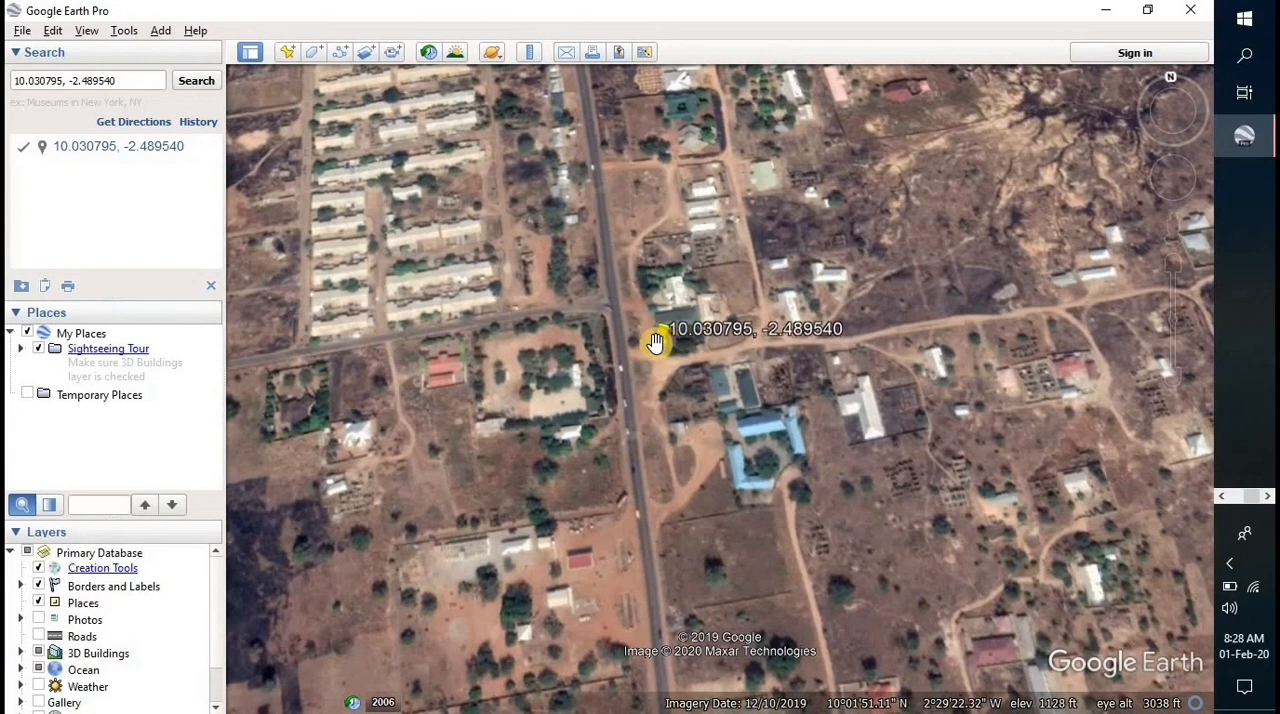
- Open the properties of the coordinate placemark and rename it "My Home"
right_click(657, 345)
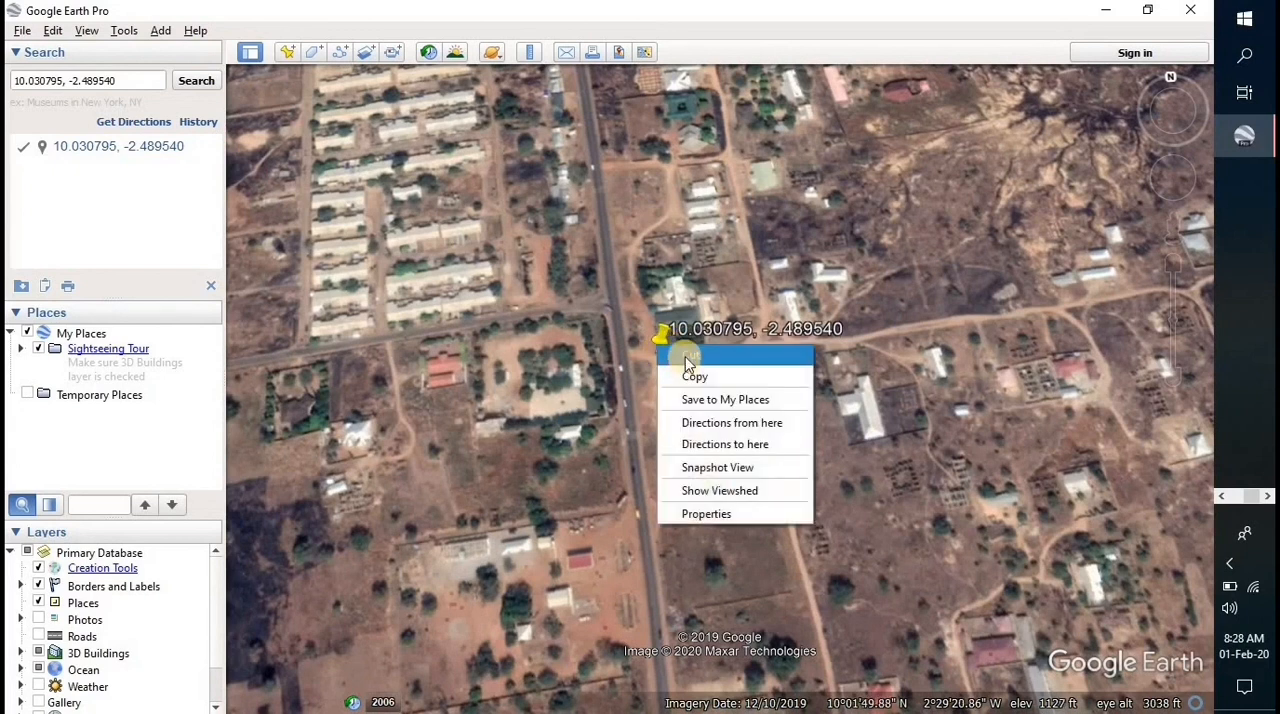
click(690, 514)
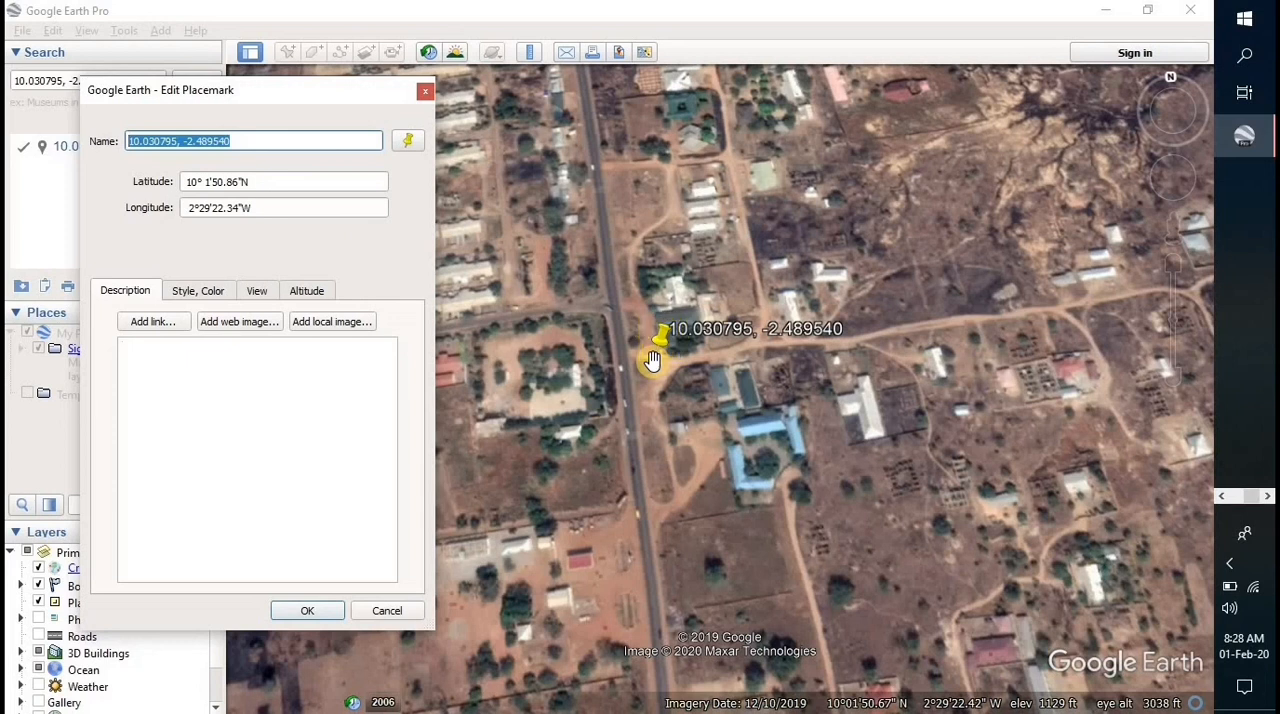
text(My)
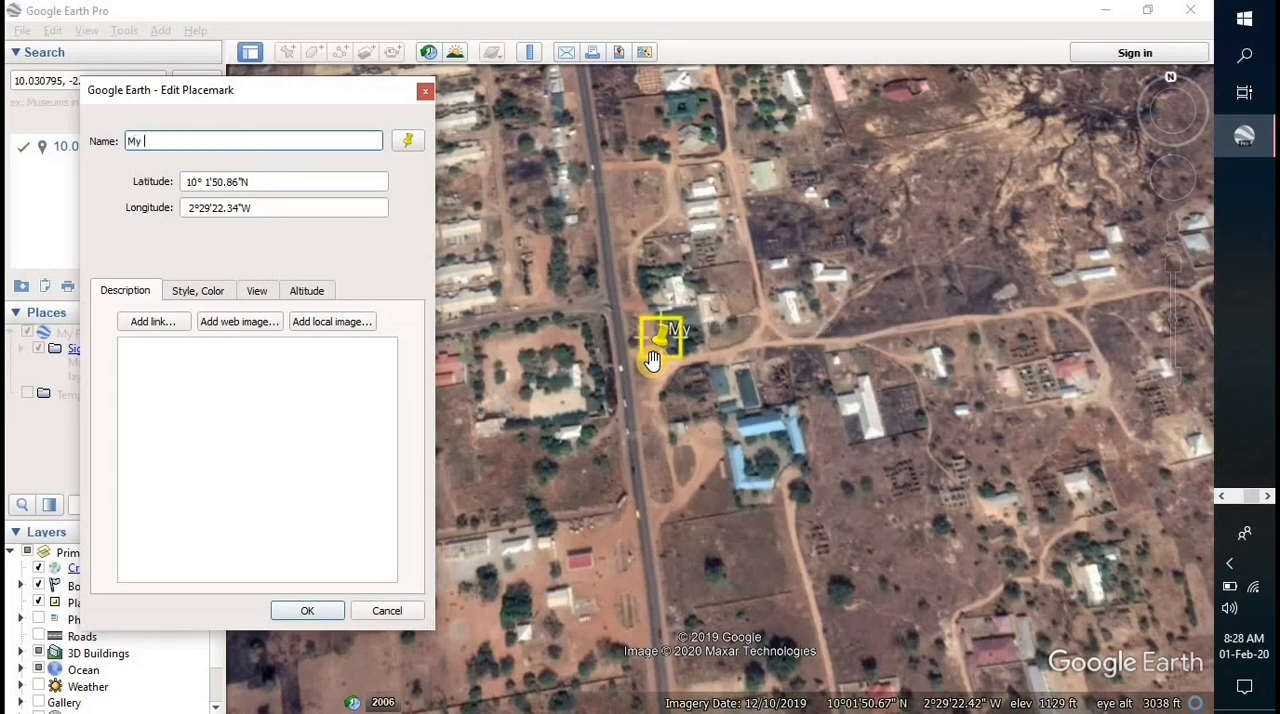
text( Home)
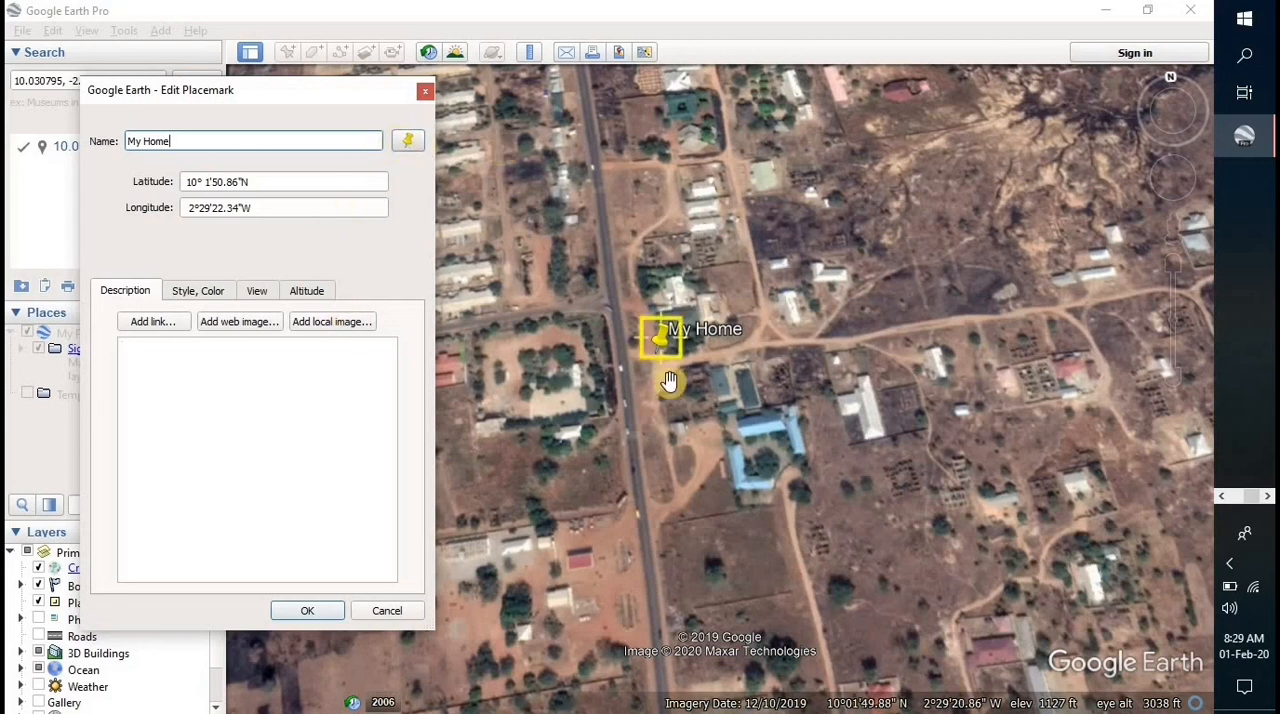
- Change the My Home placemark's icon to the red "A" marker
click(414, 147)
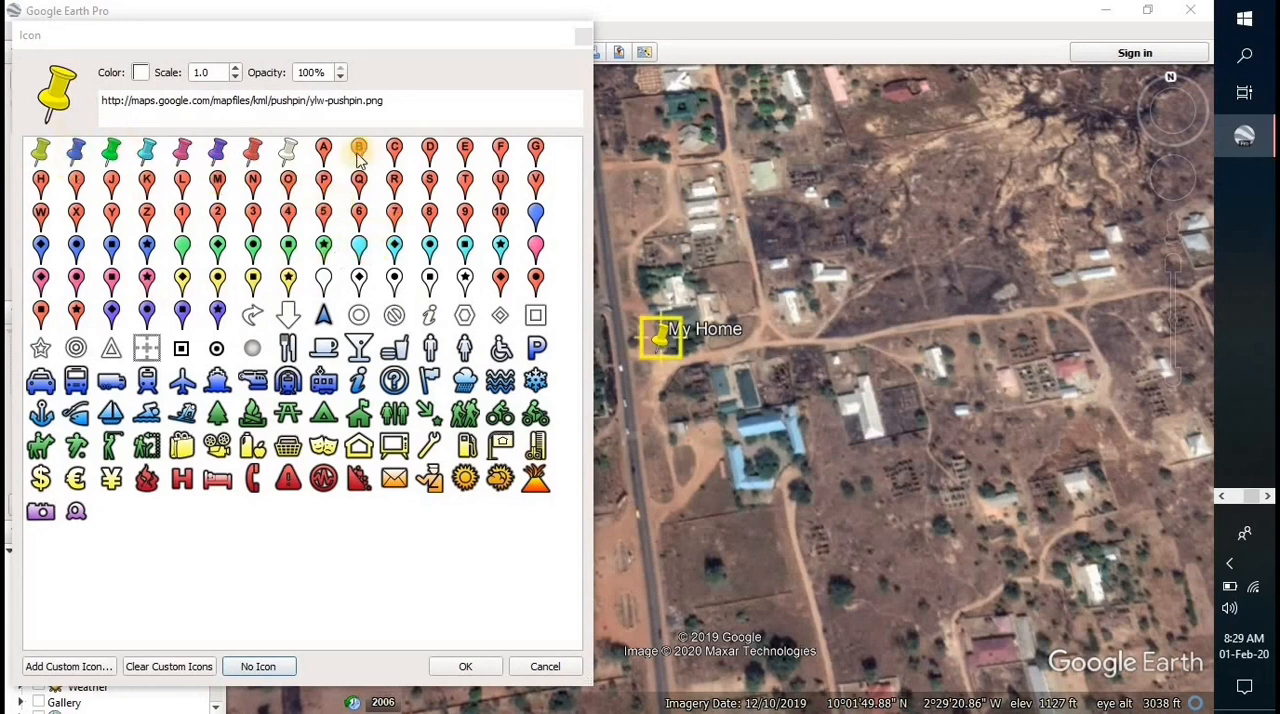
click(325, 152)
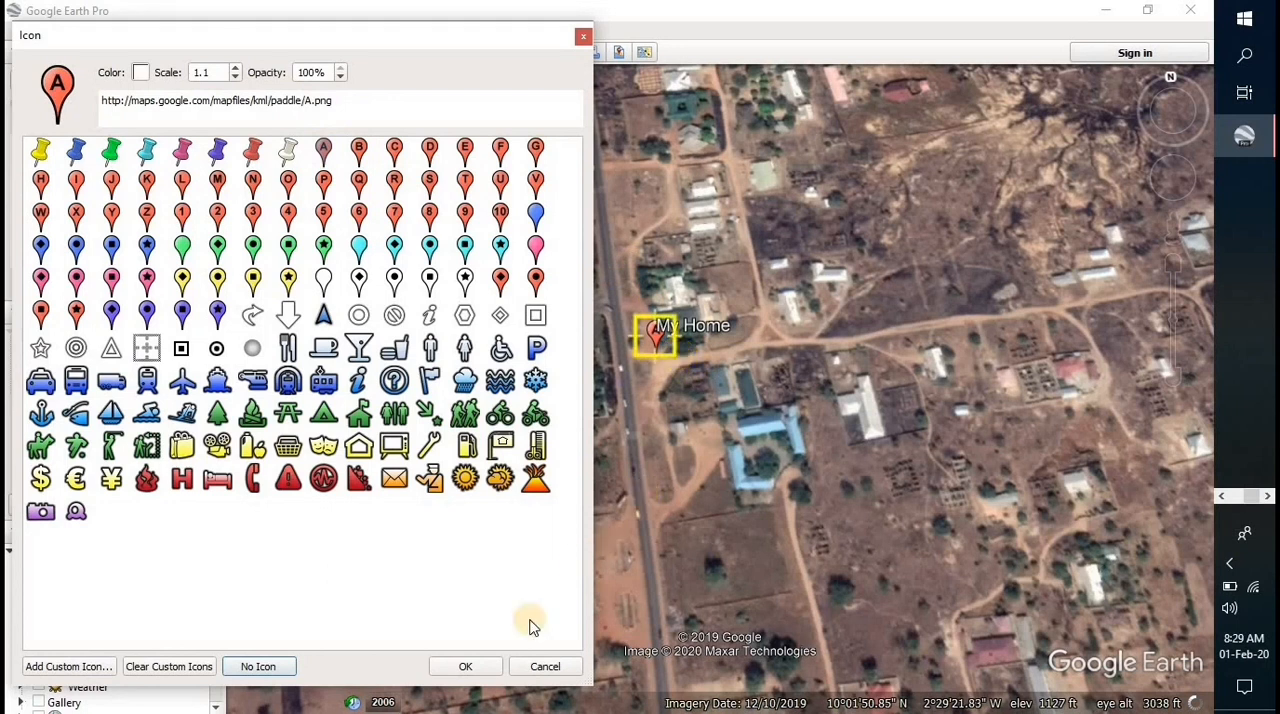
click(464, 668)
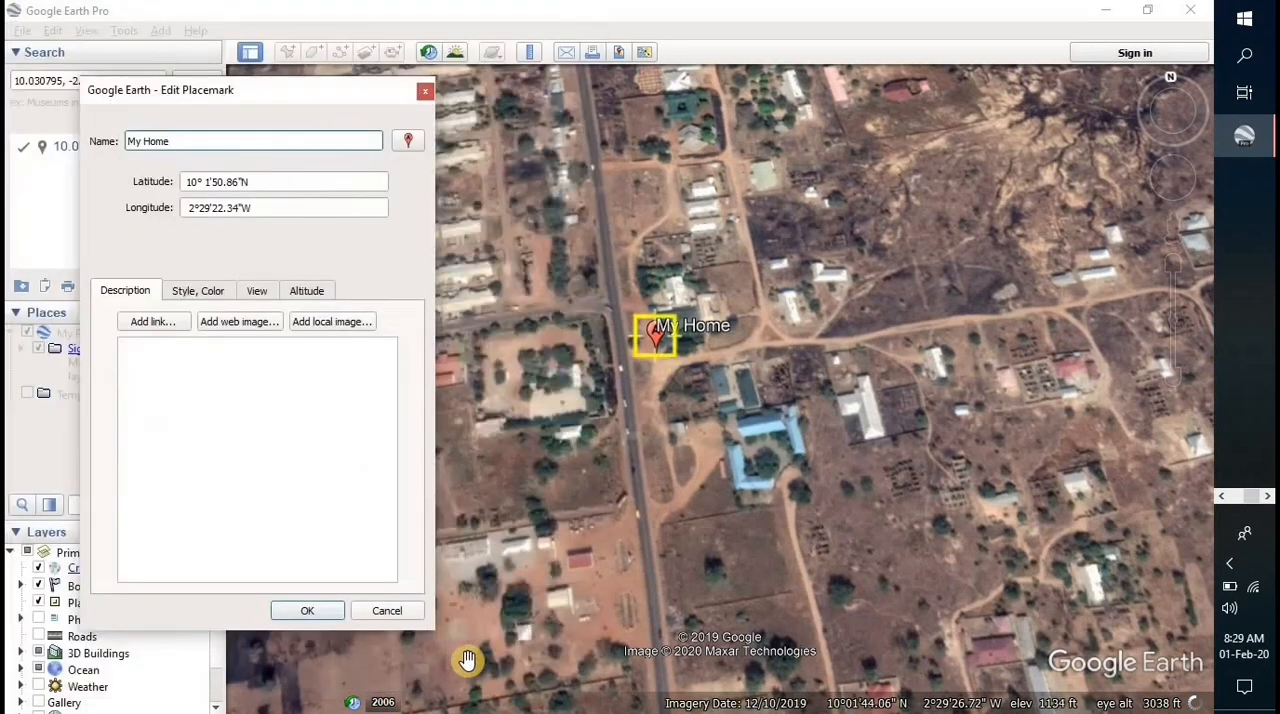
- Apply the name and icon changes to the My Home placemark and close its properties
click(218, 479)
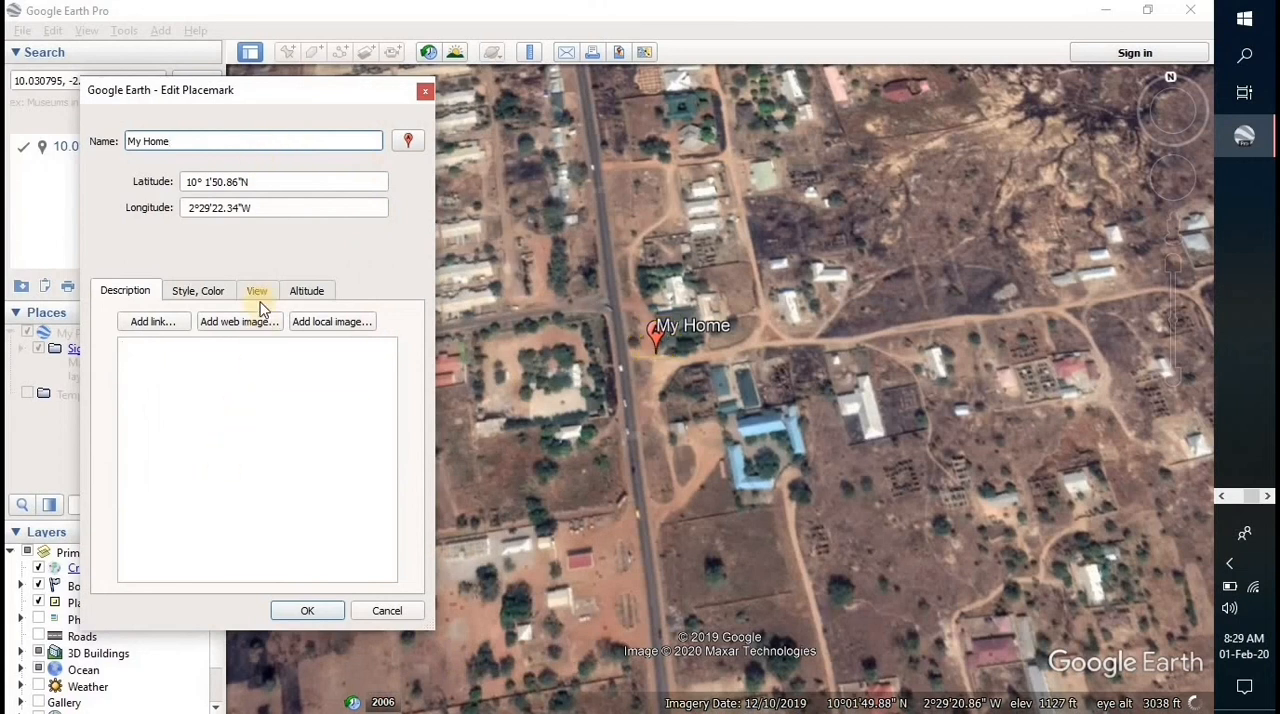
click(309, 614)
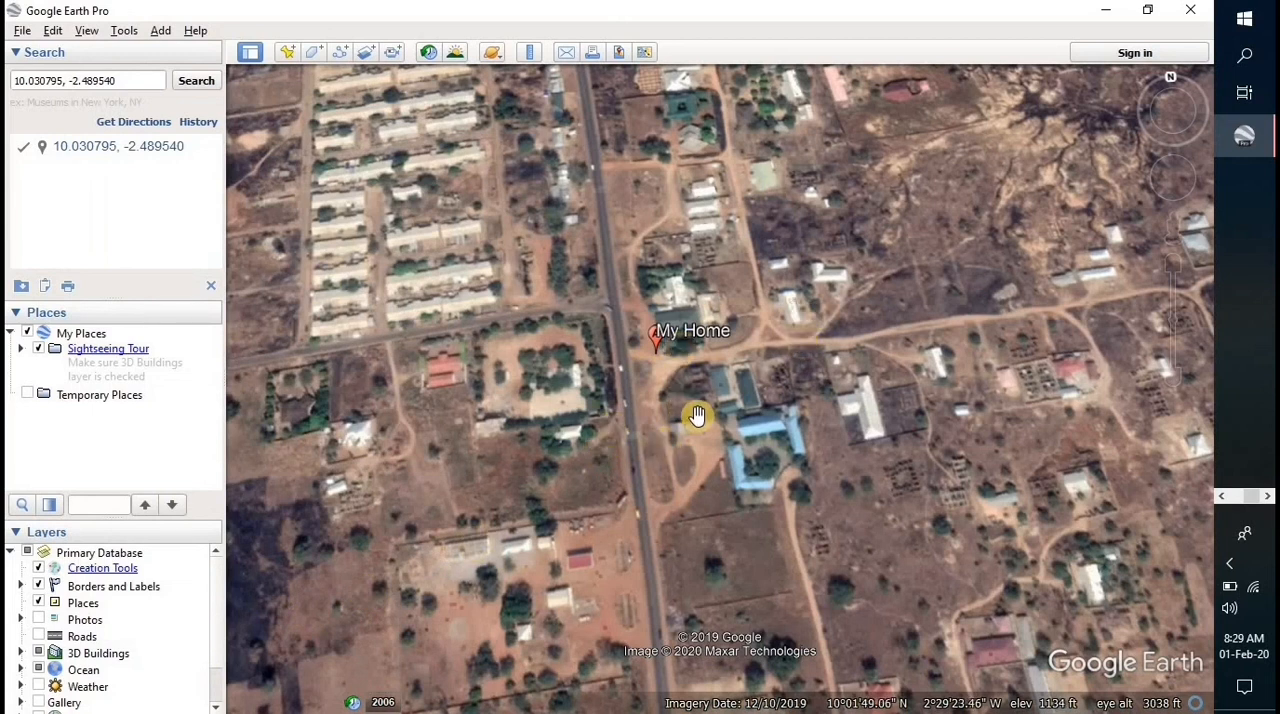
- Set up the wider view around My Home as a map image layout and check its title and description editor
scroll(697, 414, down, 3)
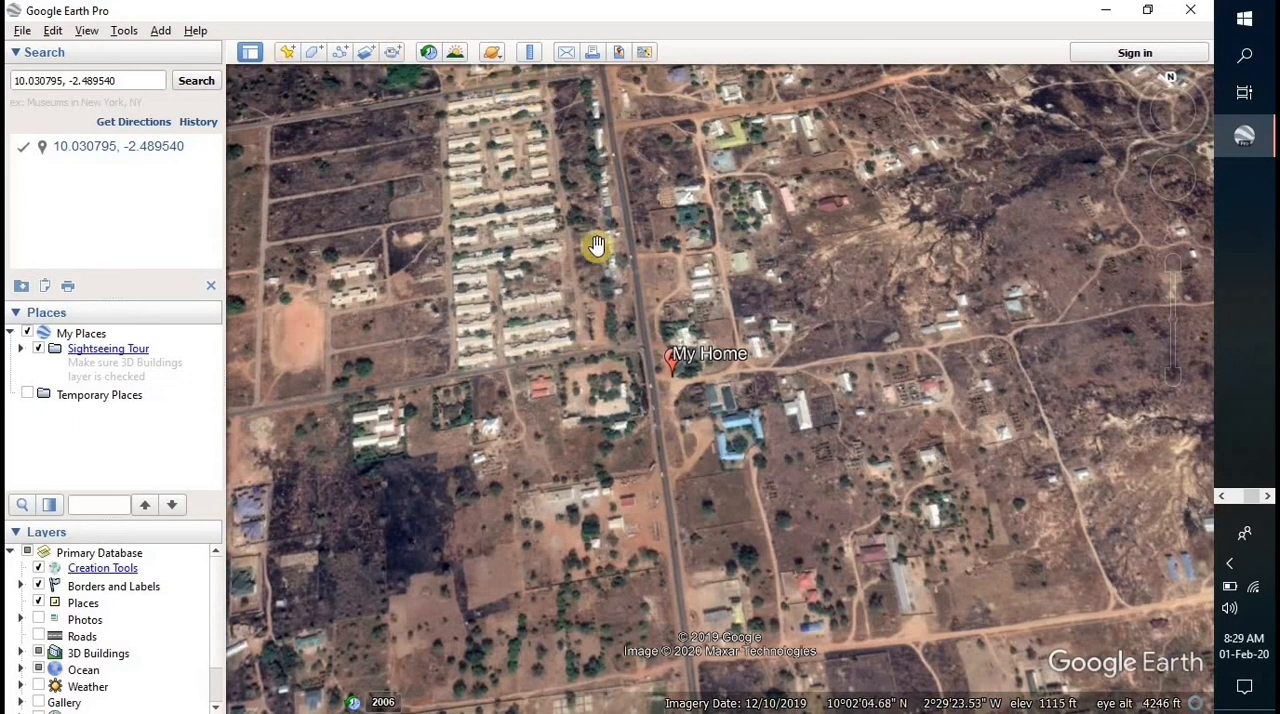
click(620, 55)
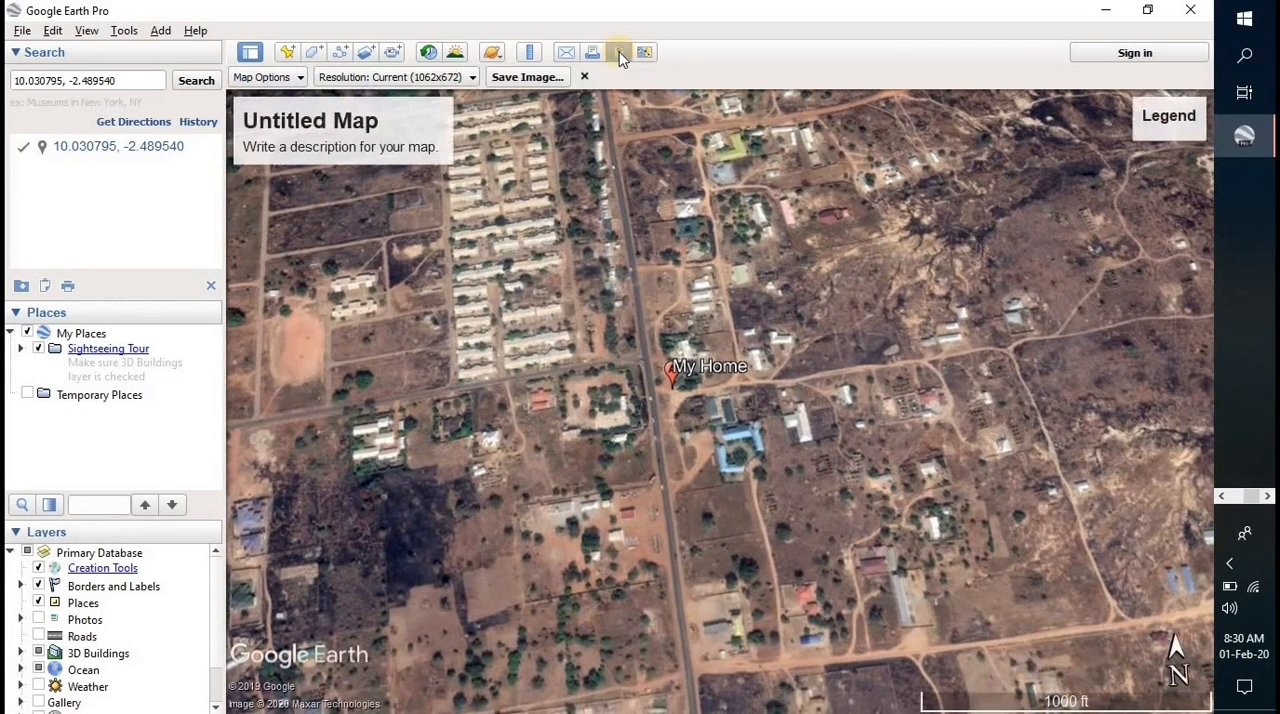
click(423, 145)
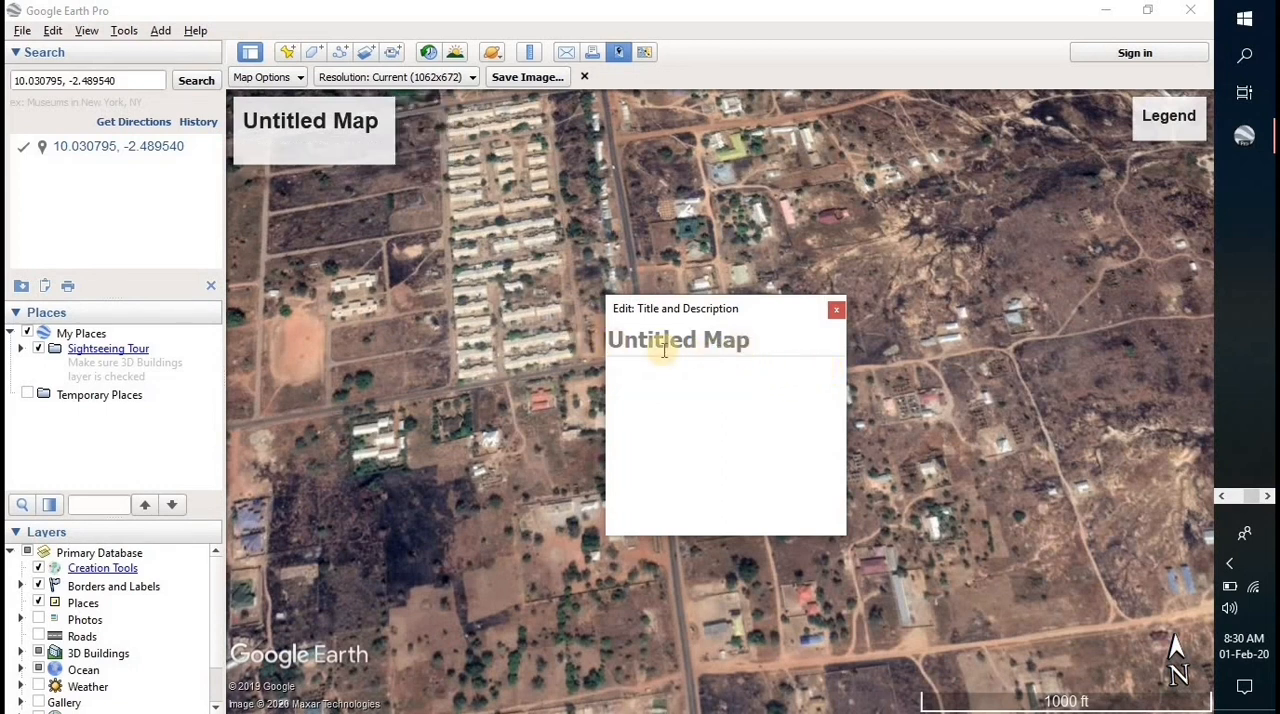
click(836, 313)
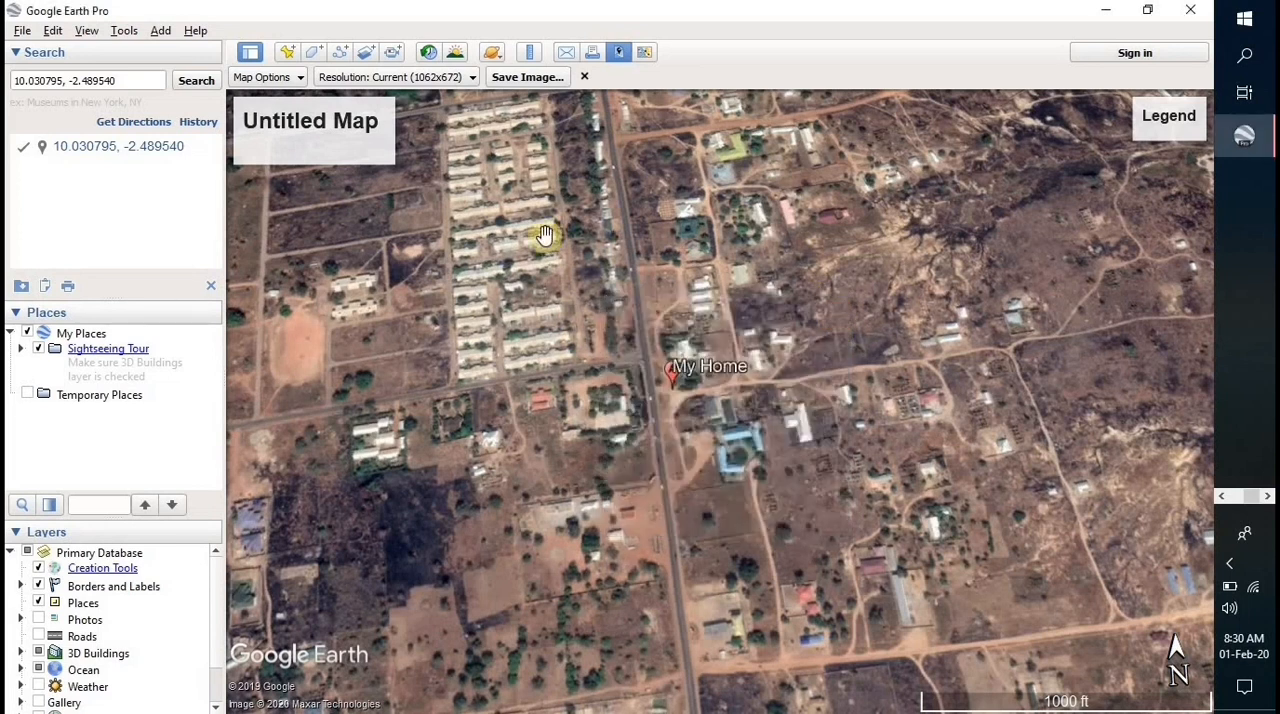
- Save the map image to the Desktop as a JPEG file named "My Home"
click(529, 78)
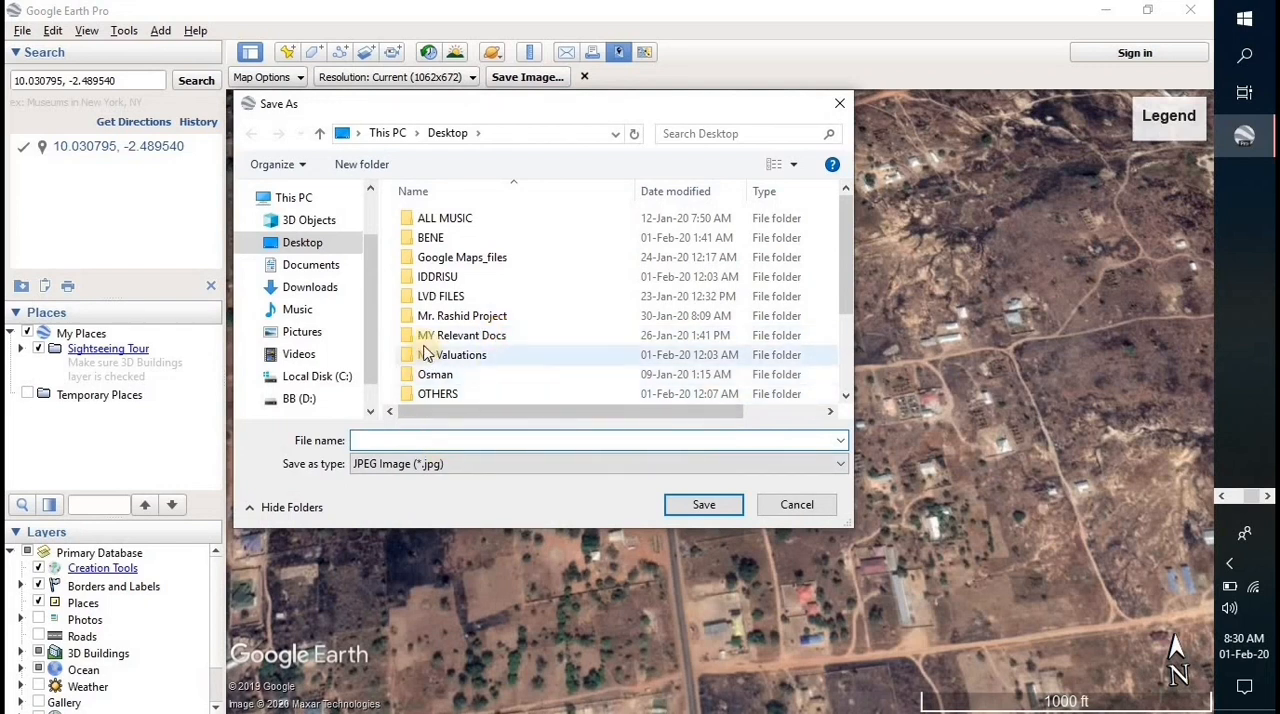
click(295, 245)
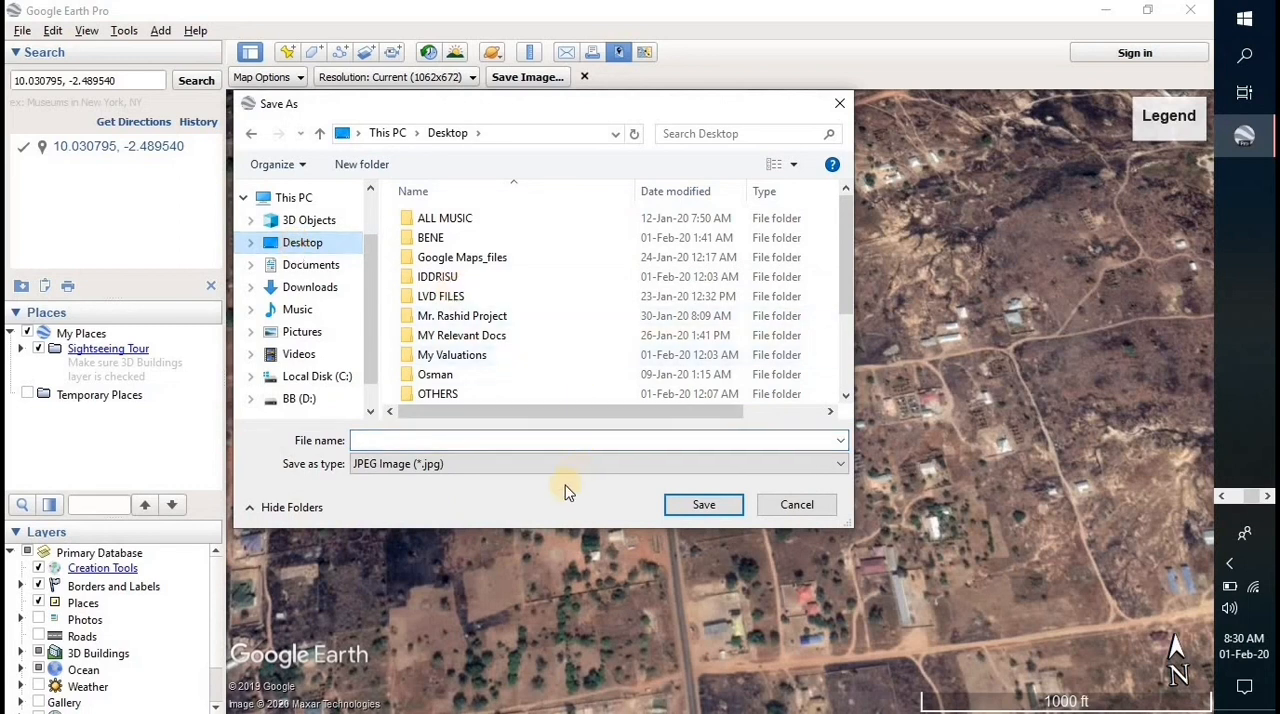
click(473, 436)
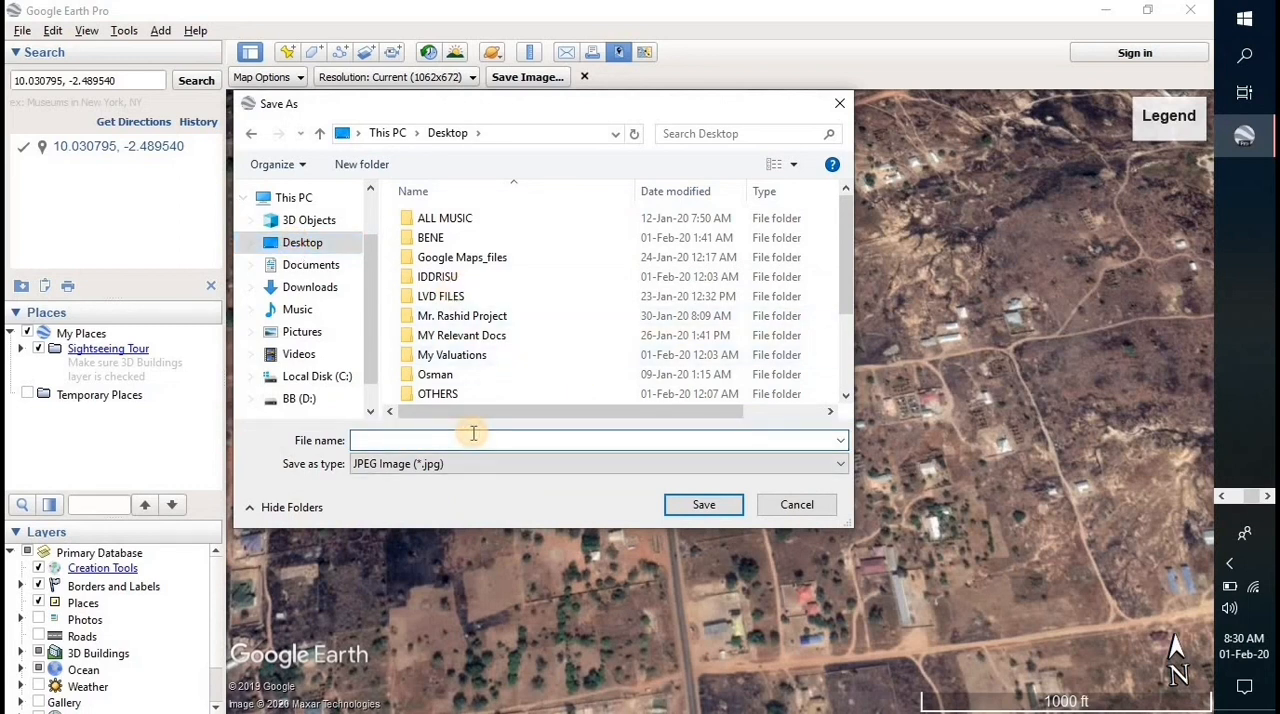
text(My )
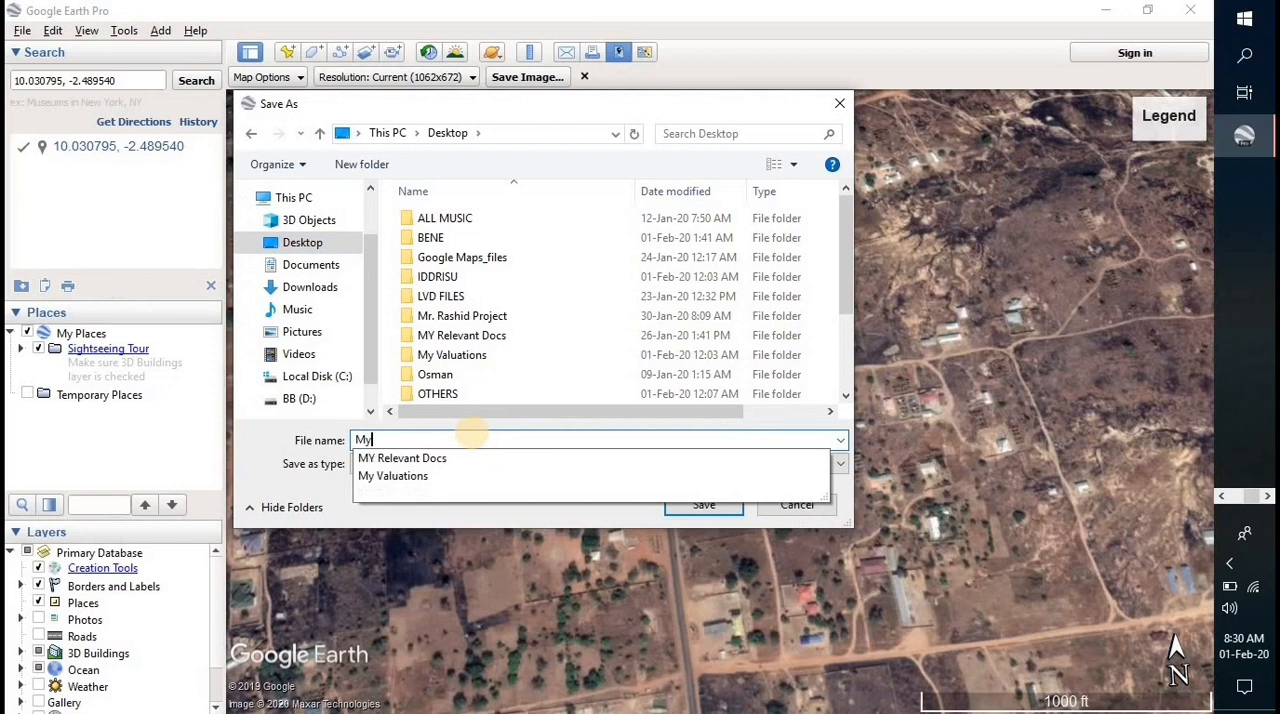
text(Home)
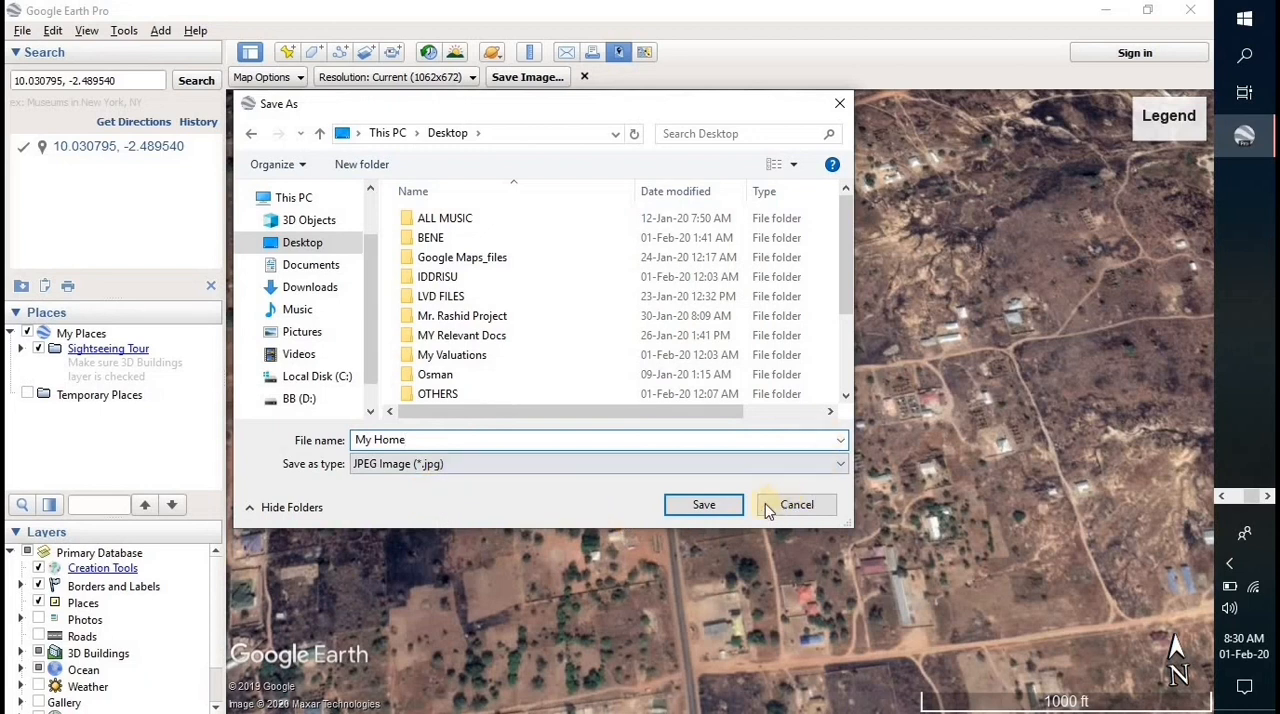
click(707, 505)
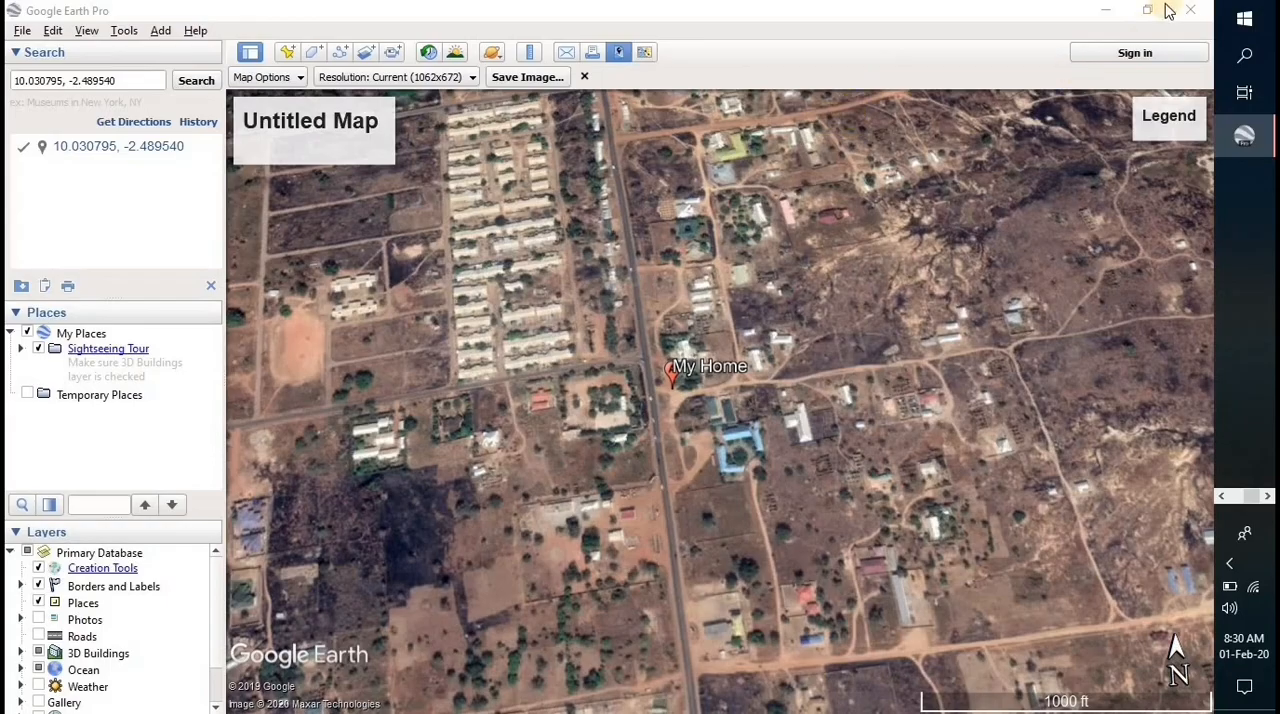
- View the saved My Home image from the desktop in Photos and close it
click(1102, 12)
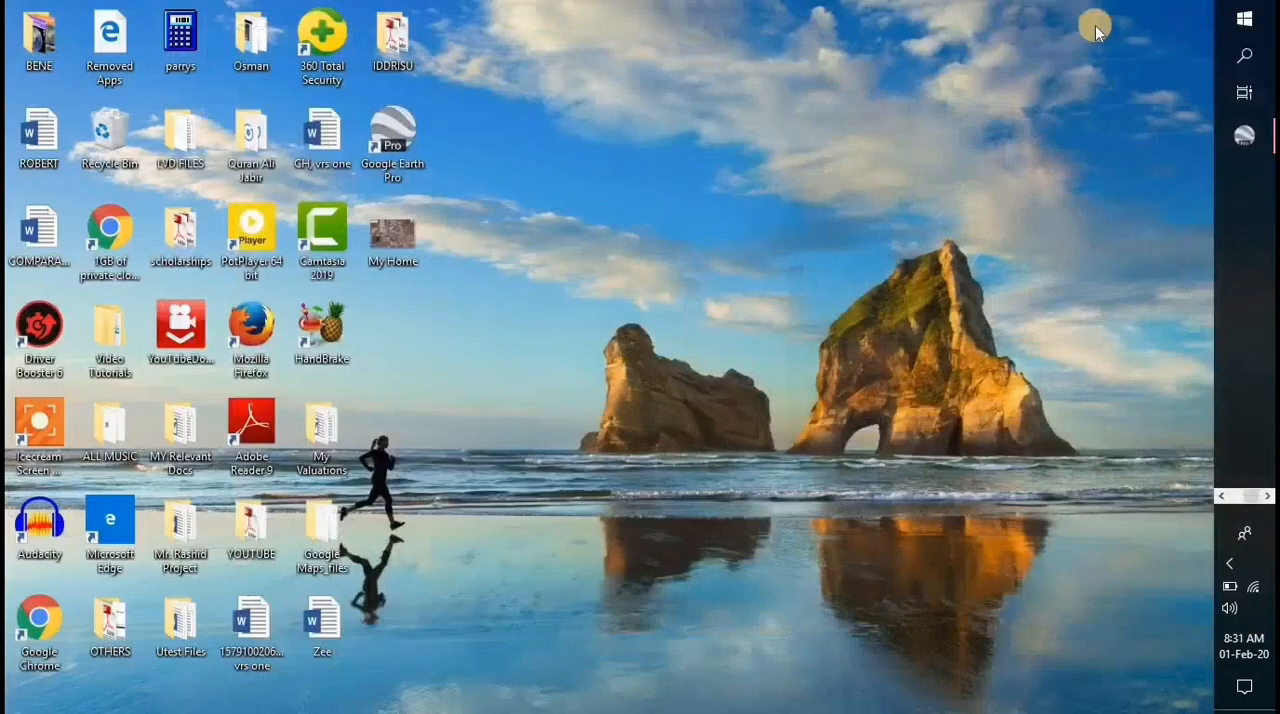
double_click(391, 239)
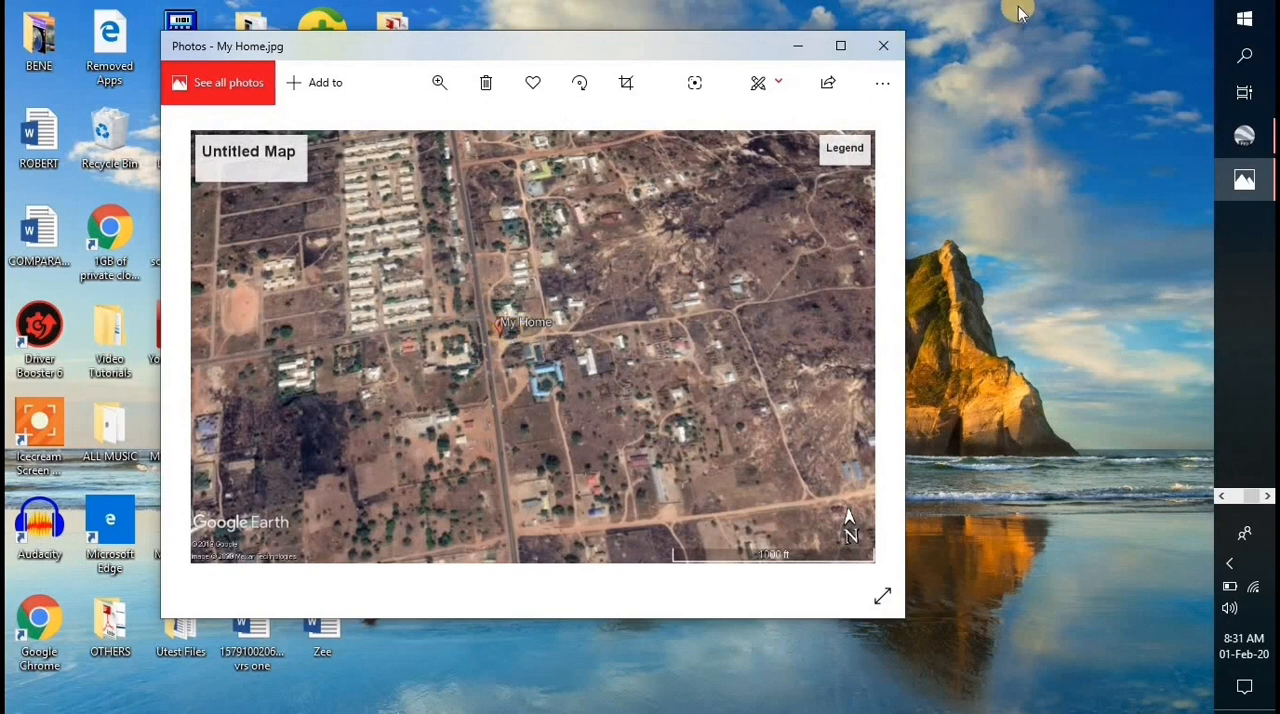
click(883, 45)
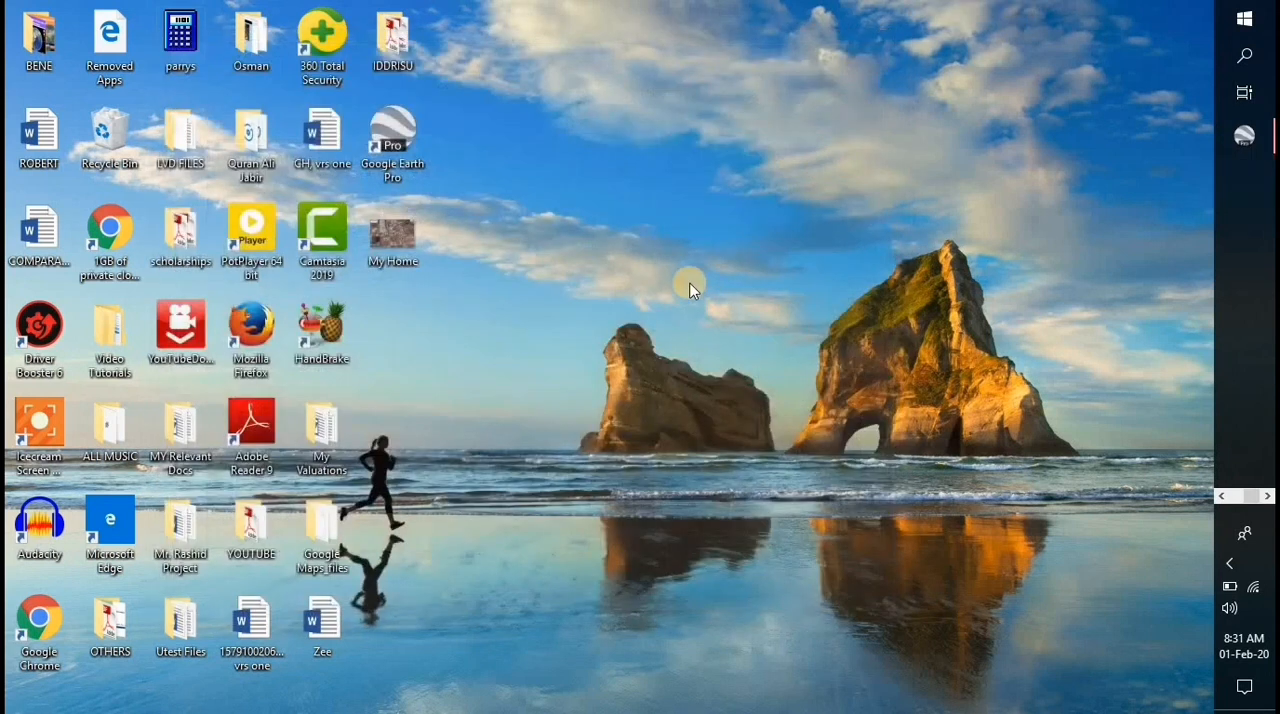